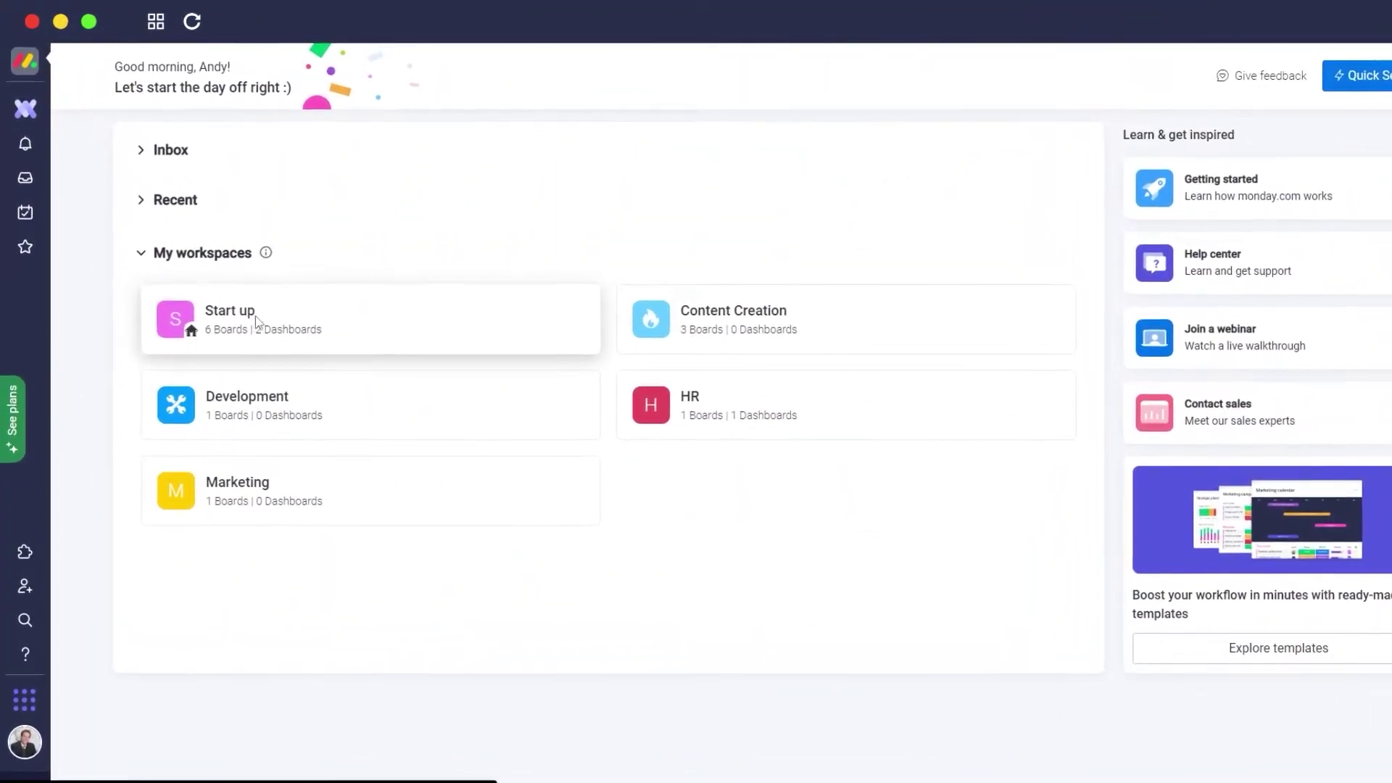
- Open the Start up workspace card under My workspaces on the home page
left_click(229, 319)
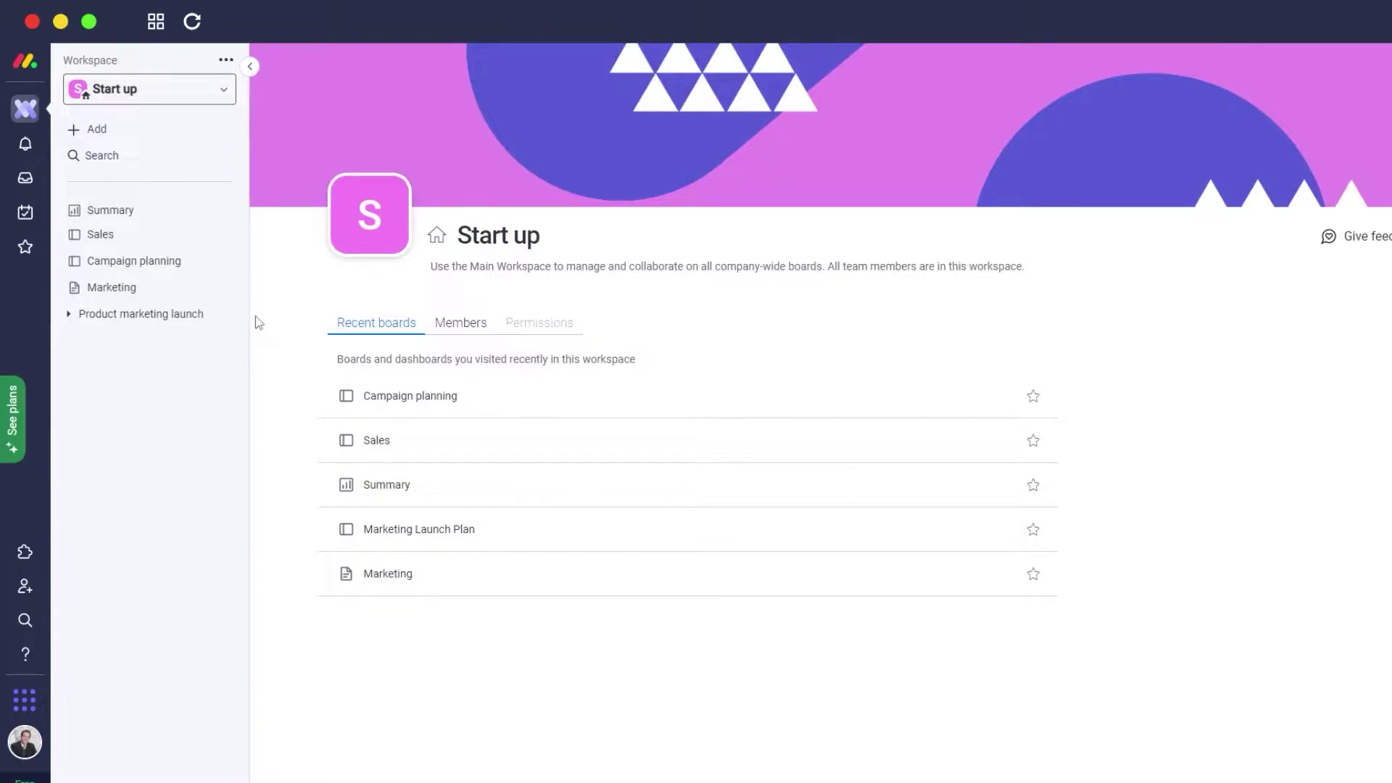
- Open the Campaign planning board from Recent boards and switch to its Dashboard view
left_click(398, 400)
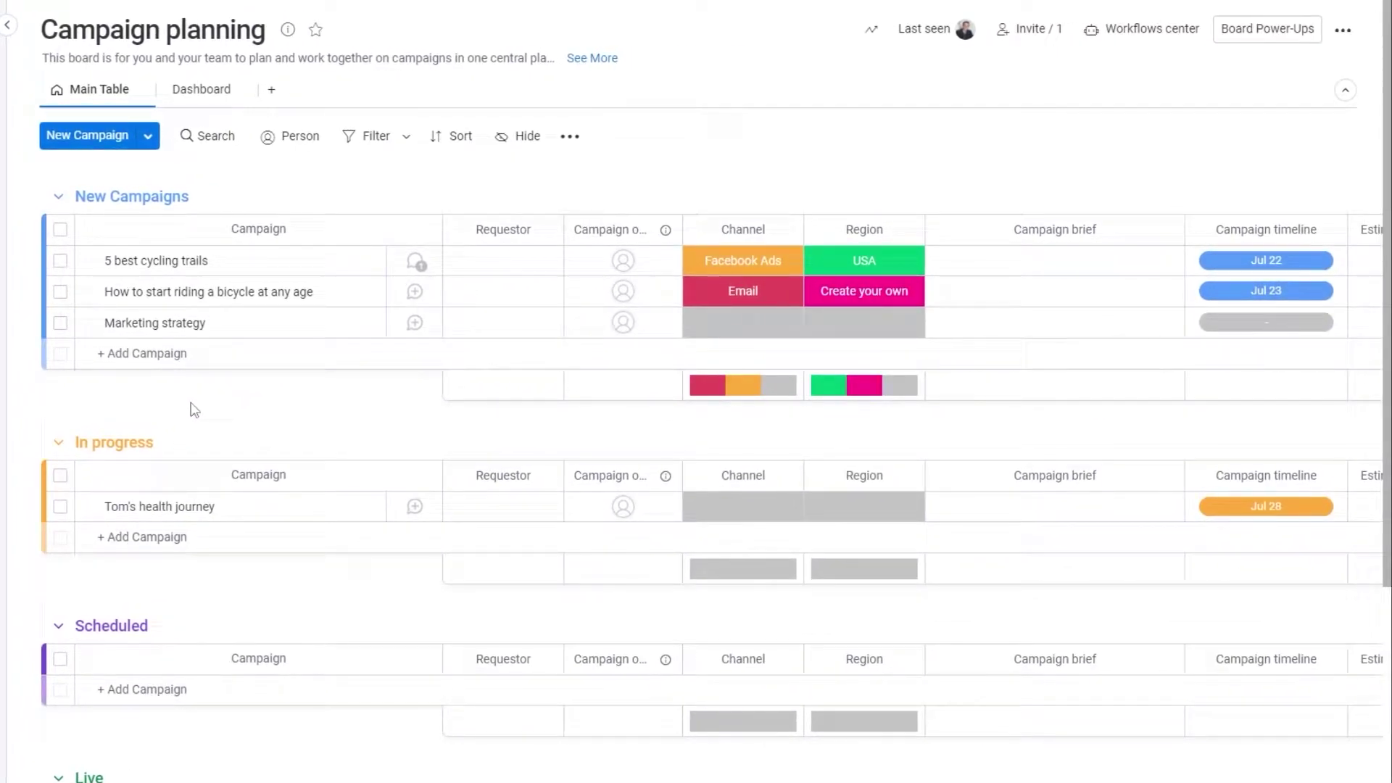
scroll(195, 411, "down", 3)
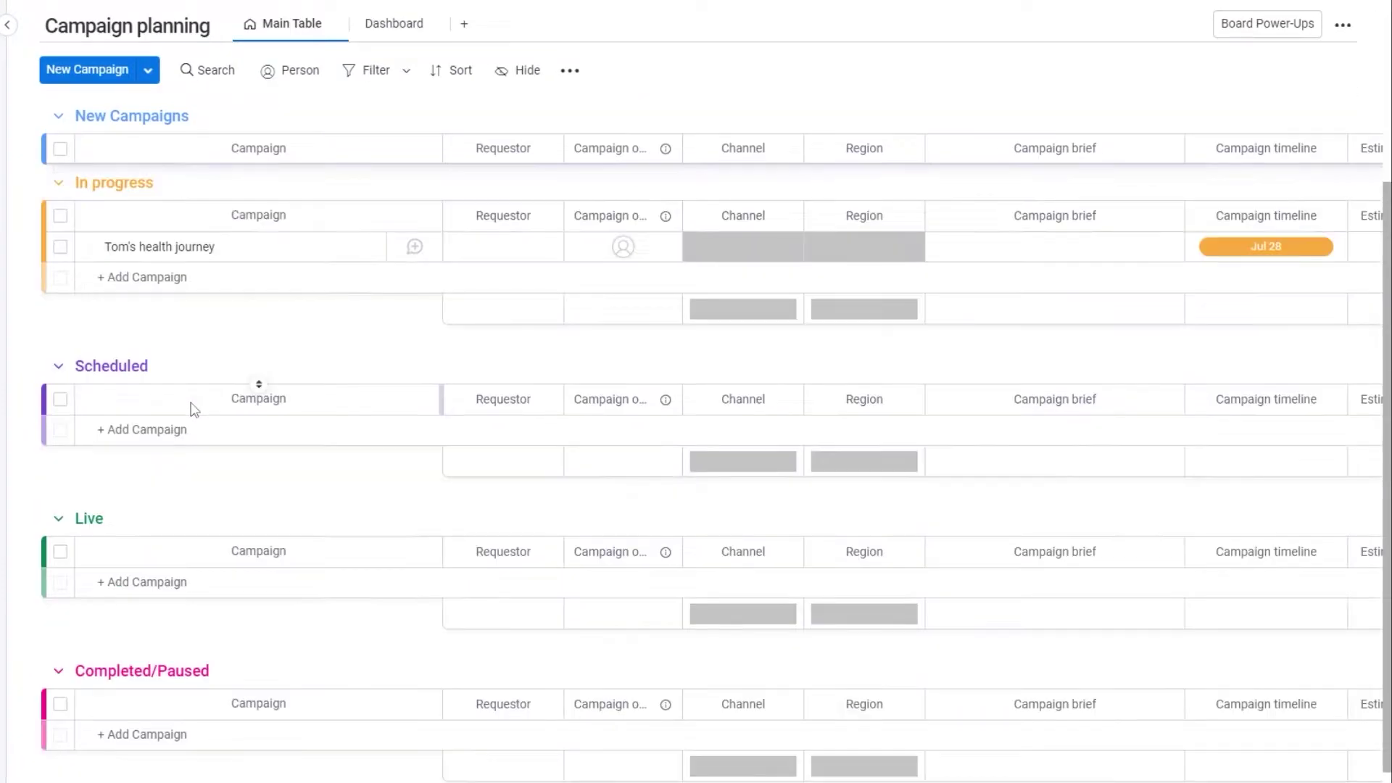
scroll(194, 410, "up", 3)
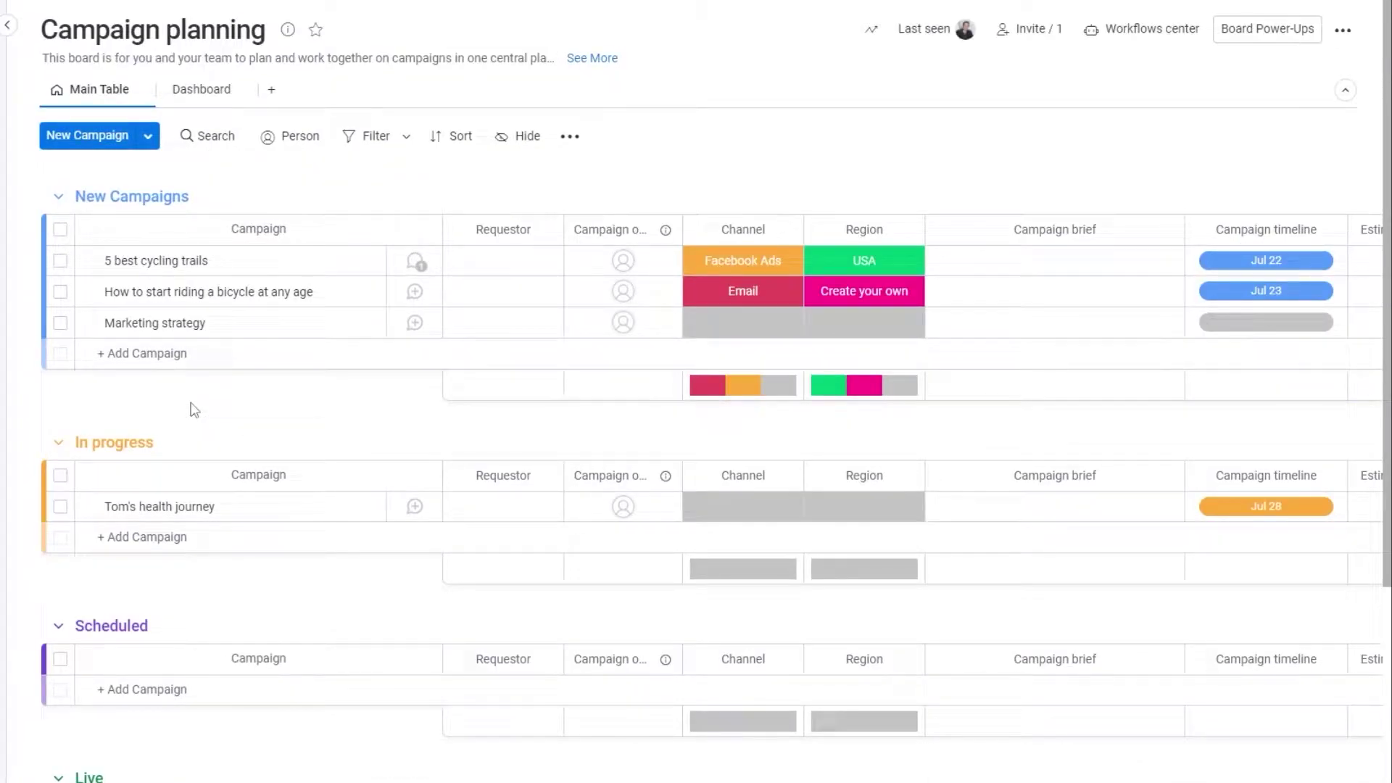
left_click(207, 93)
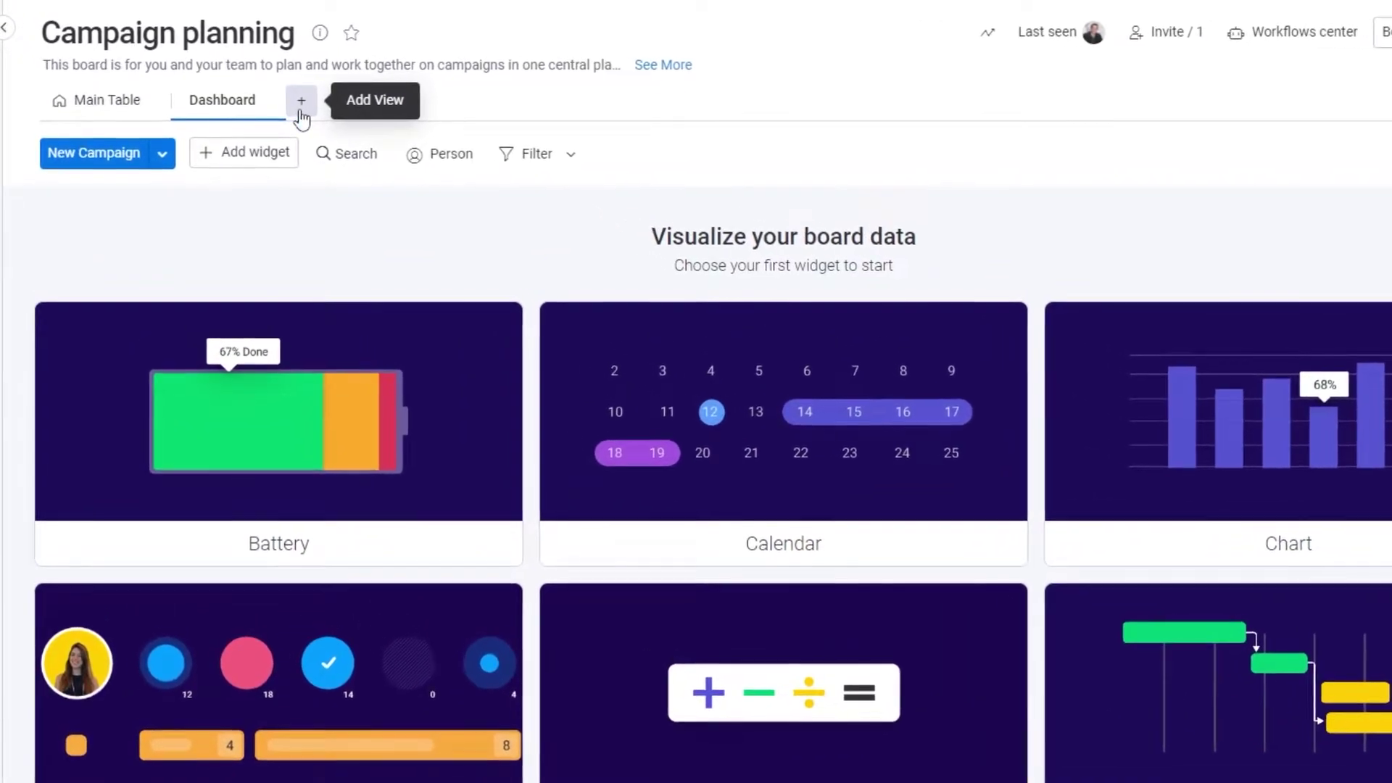
- Add a Chart view of campaign channels and drag its widget larger
left_click(272, 103)
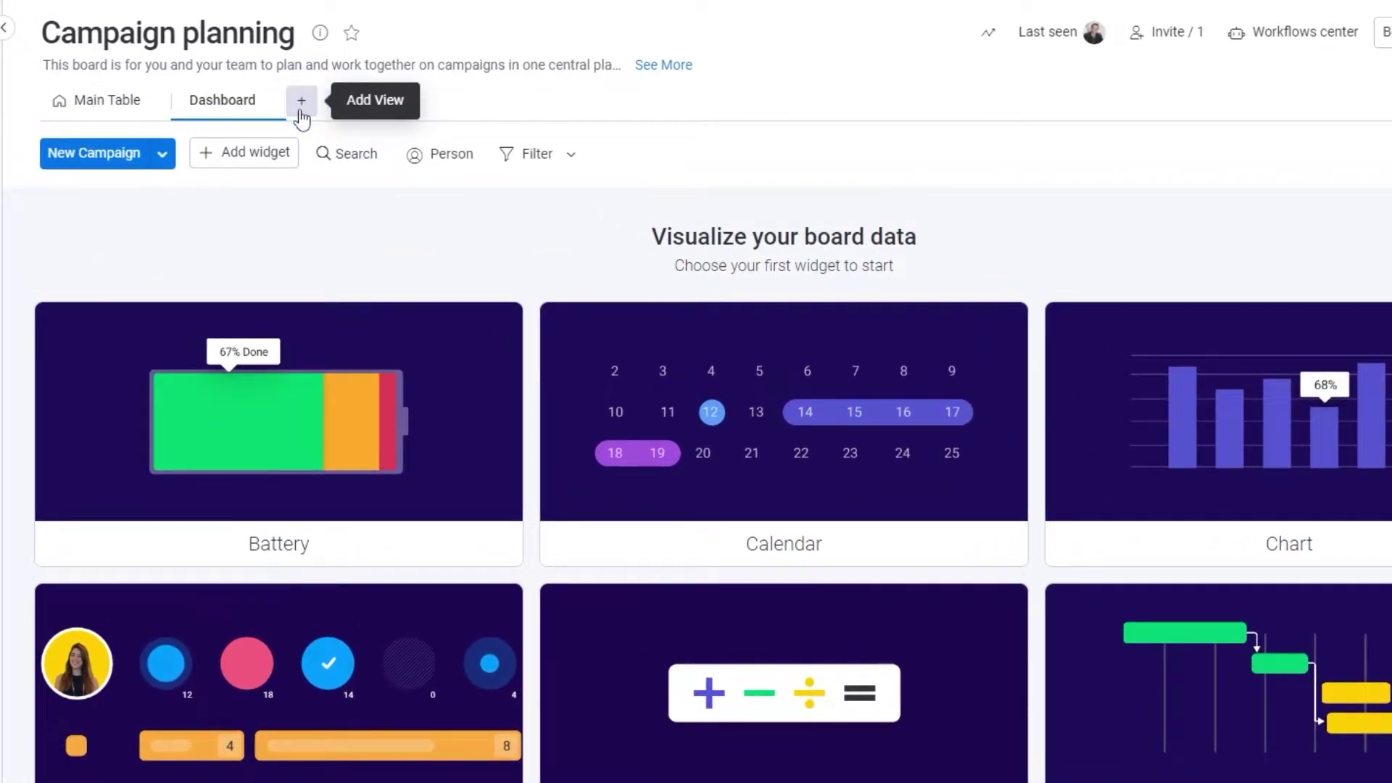
left_click(301, 112)
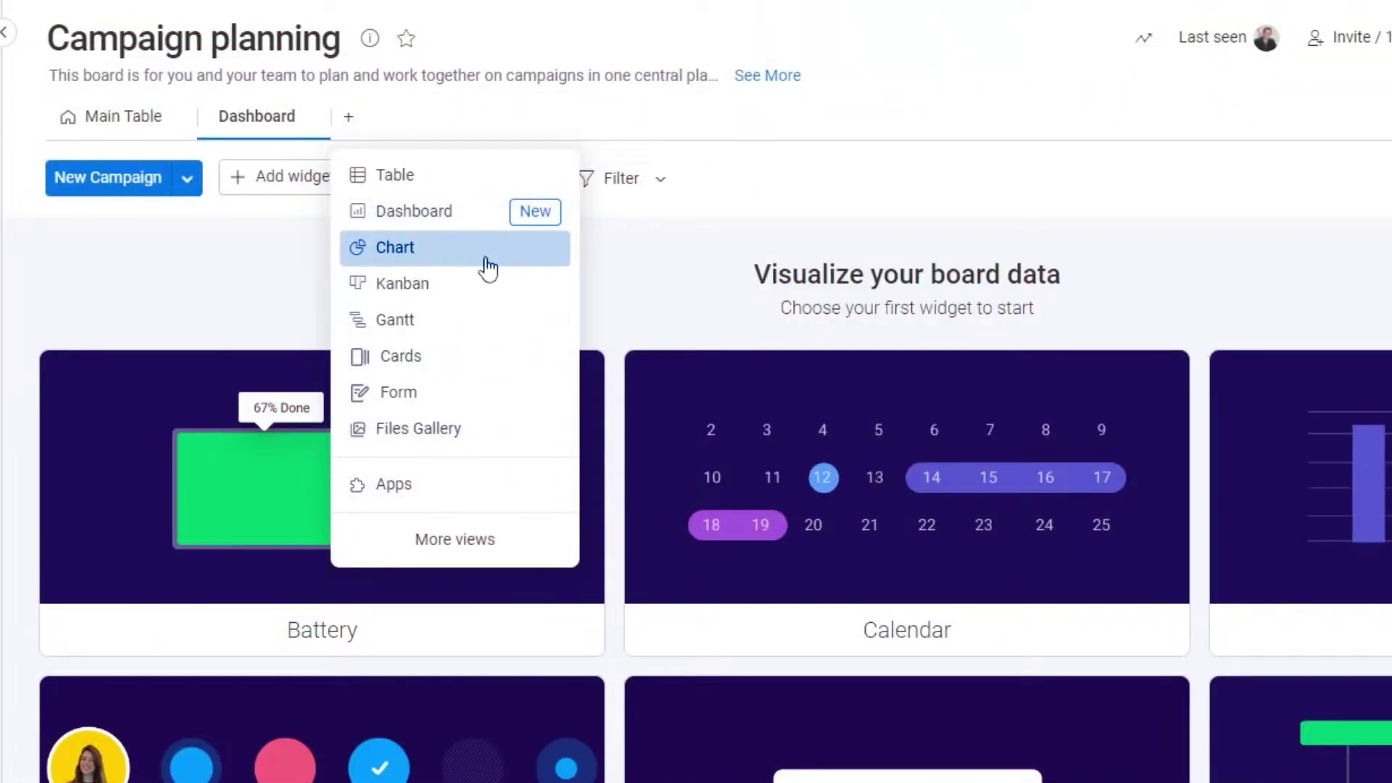
left_click(486, 262)
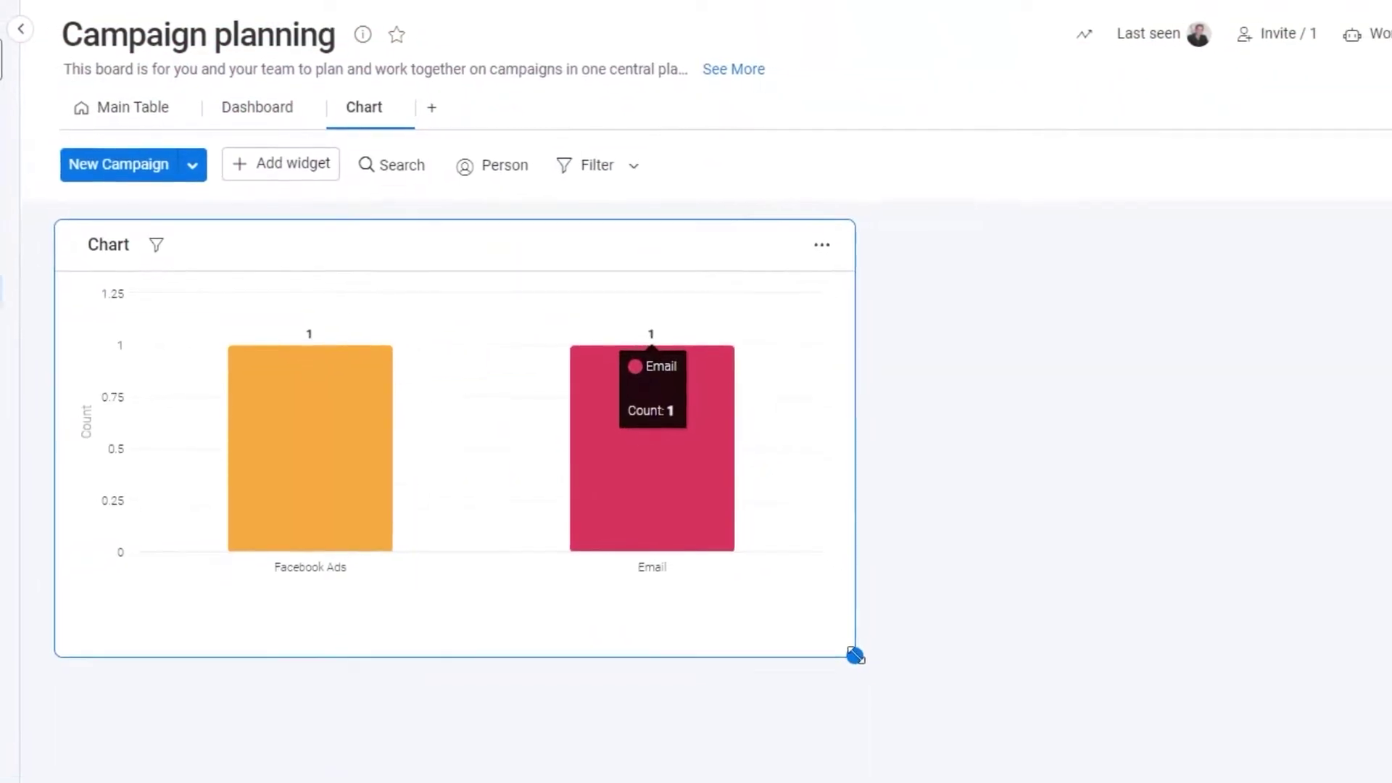
left_click_drag(871, 674, 1248, 780)
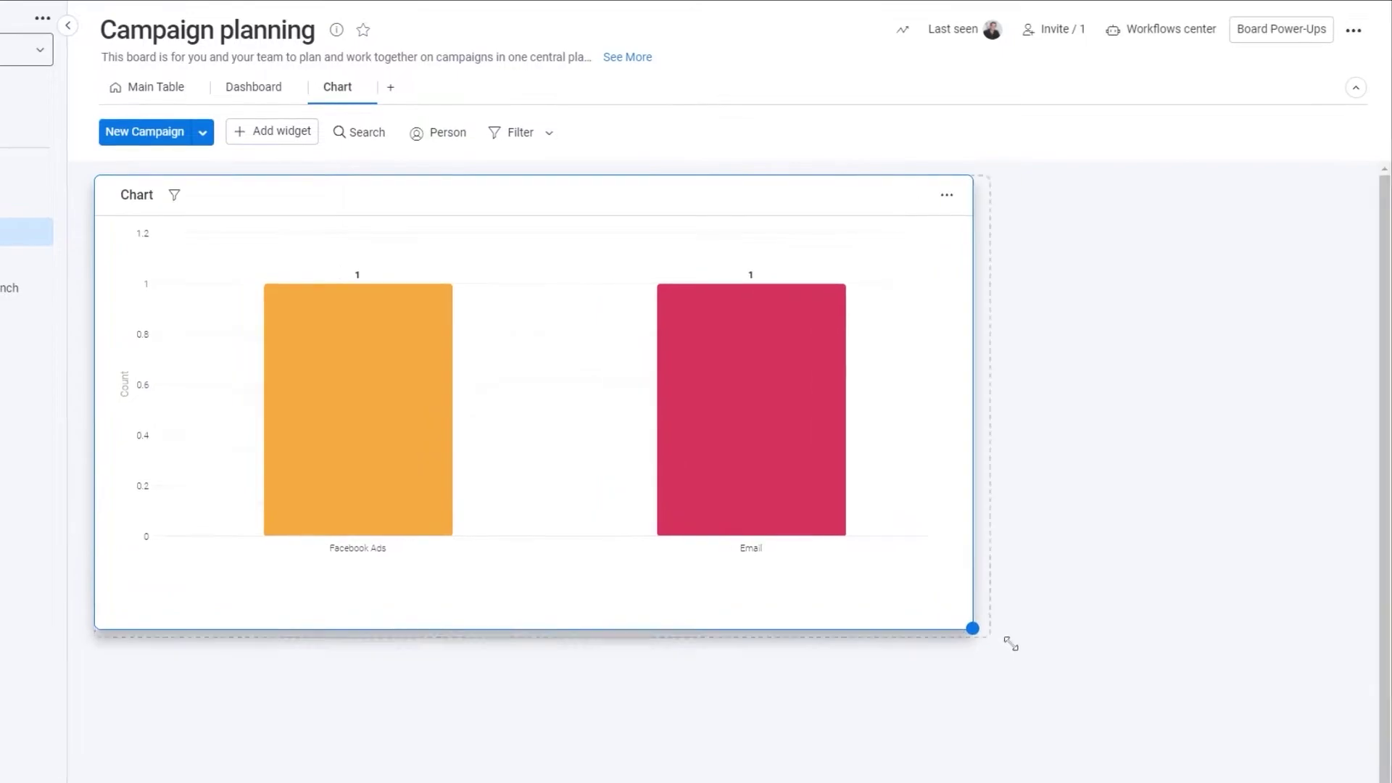
left_click_drag(1012, 644, 1351, 774)
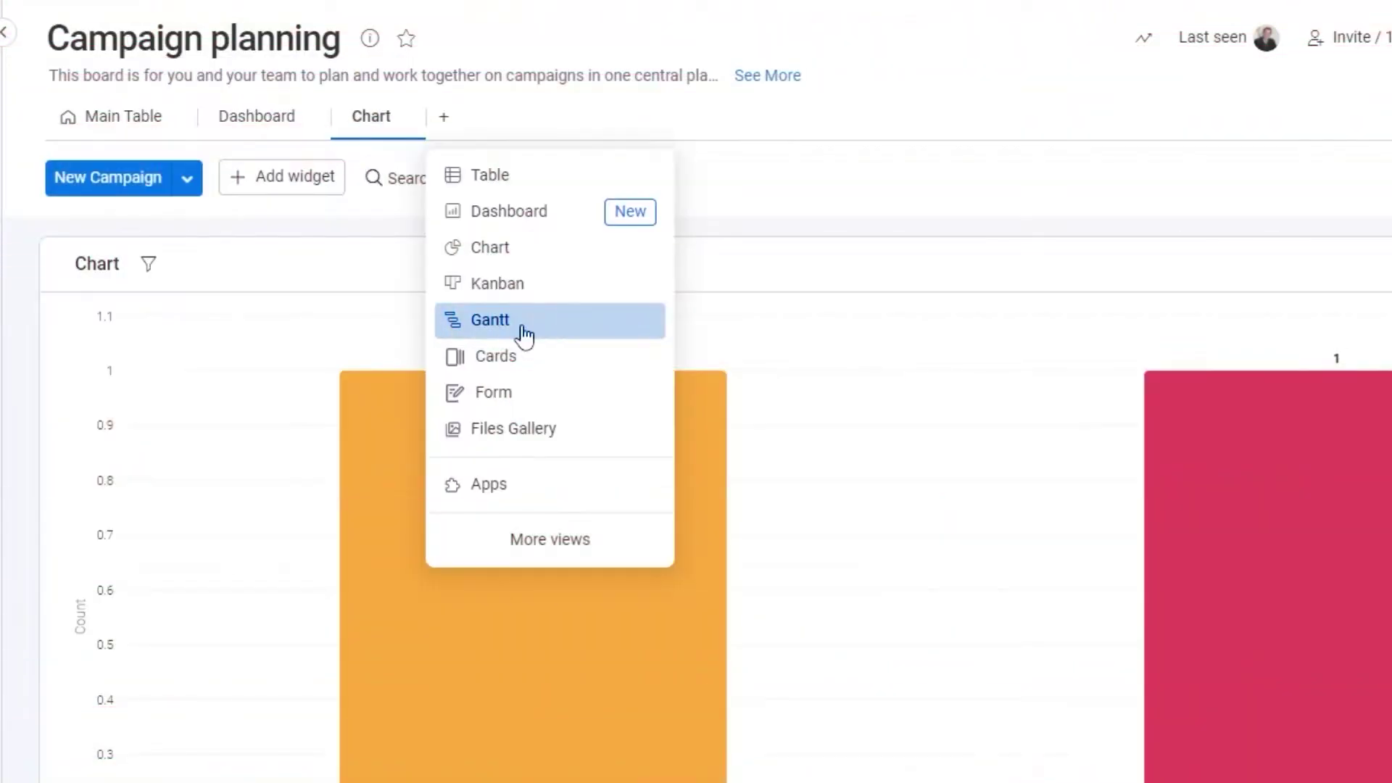
- Add a Gantt view of campaign timelines and enlarge the widget to fill the page
left_click(522, 325)
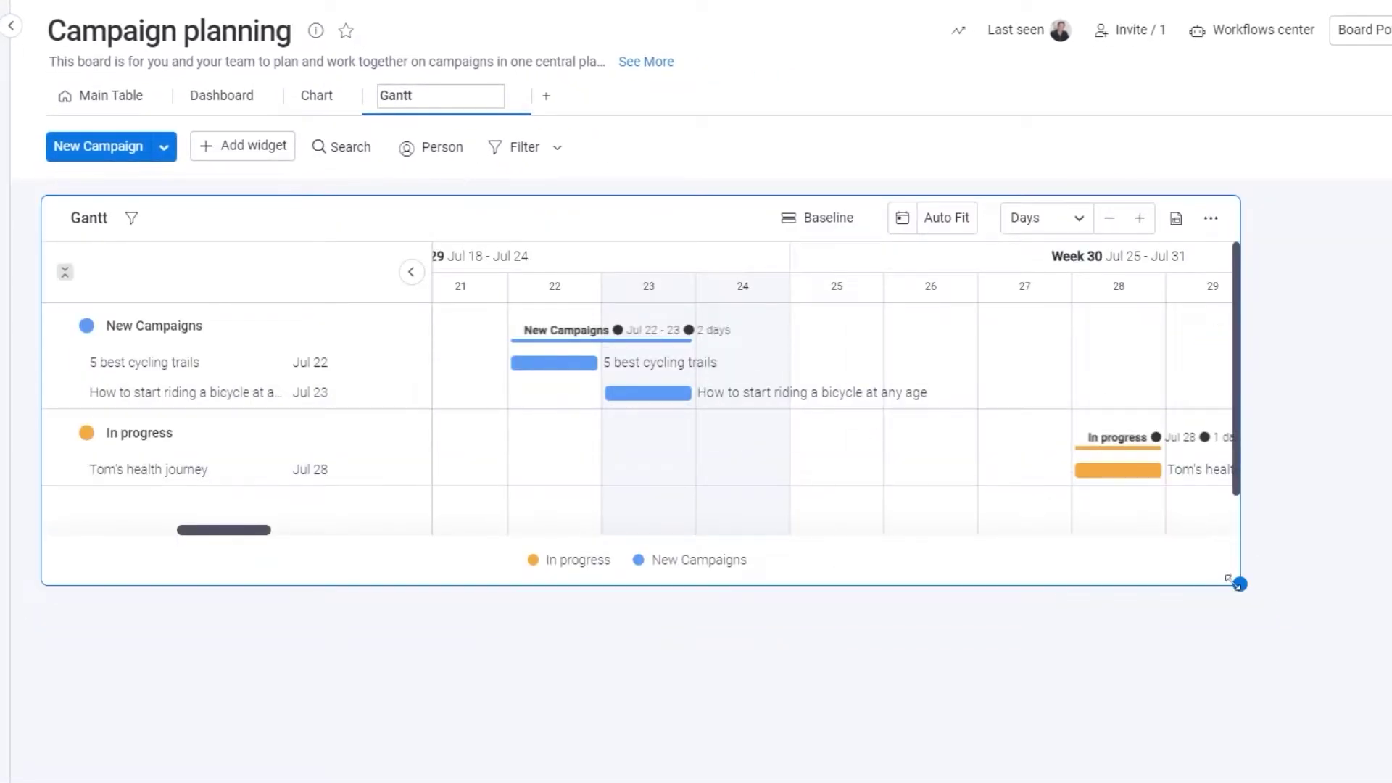
left_click_drag(1242, 608, 1365, 756)
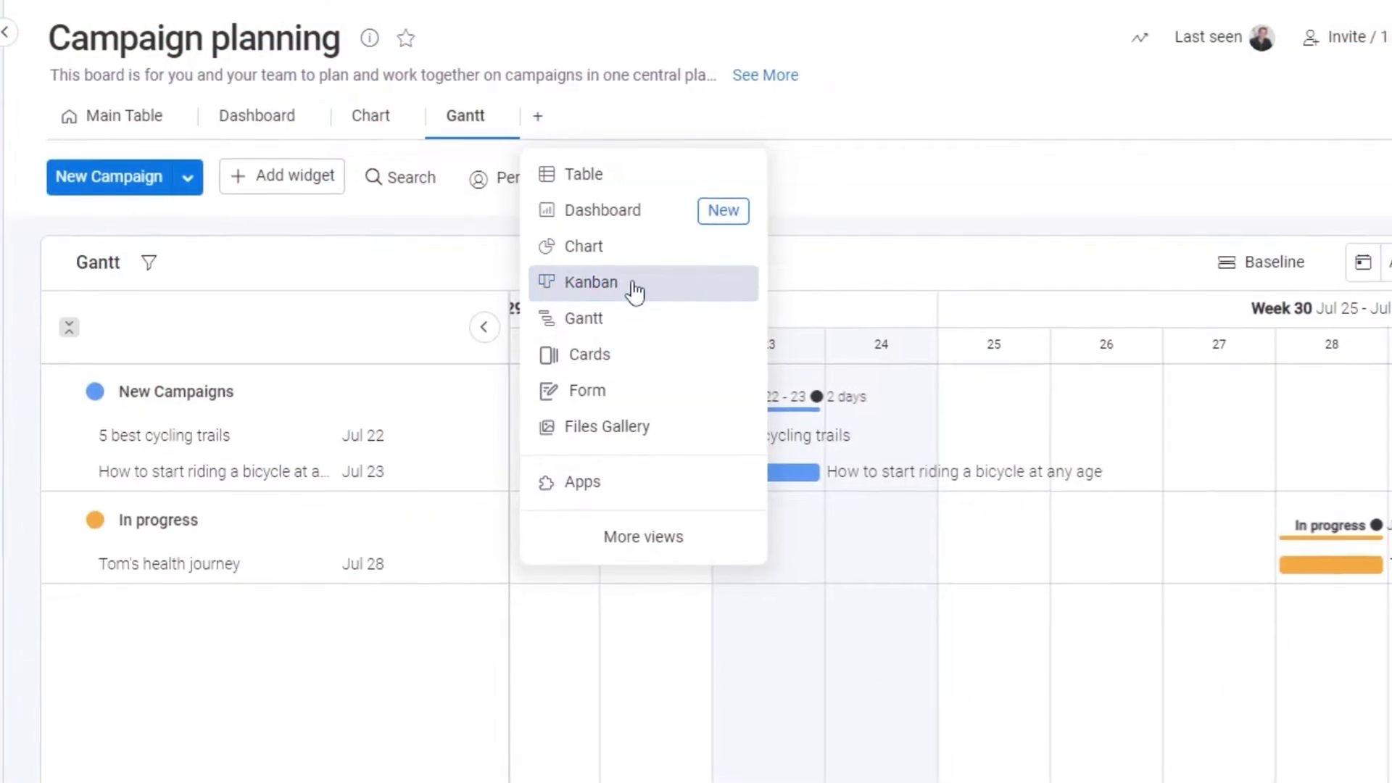
- Add a Kanban view by Channel and move Facebook Ads after Offline and Email
left_click(635, 291)
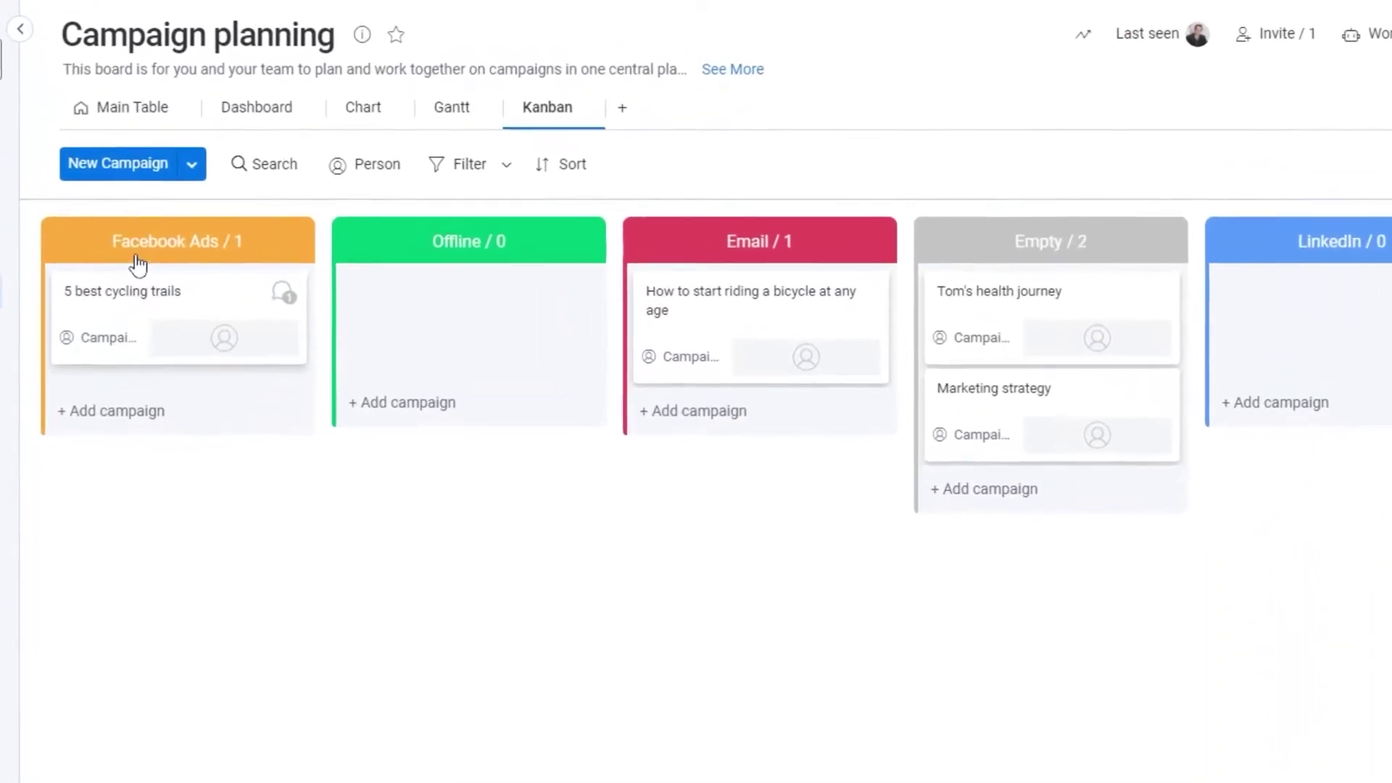
left_click_drag(112, 248, 652, 242)
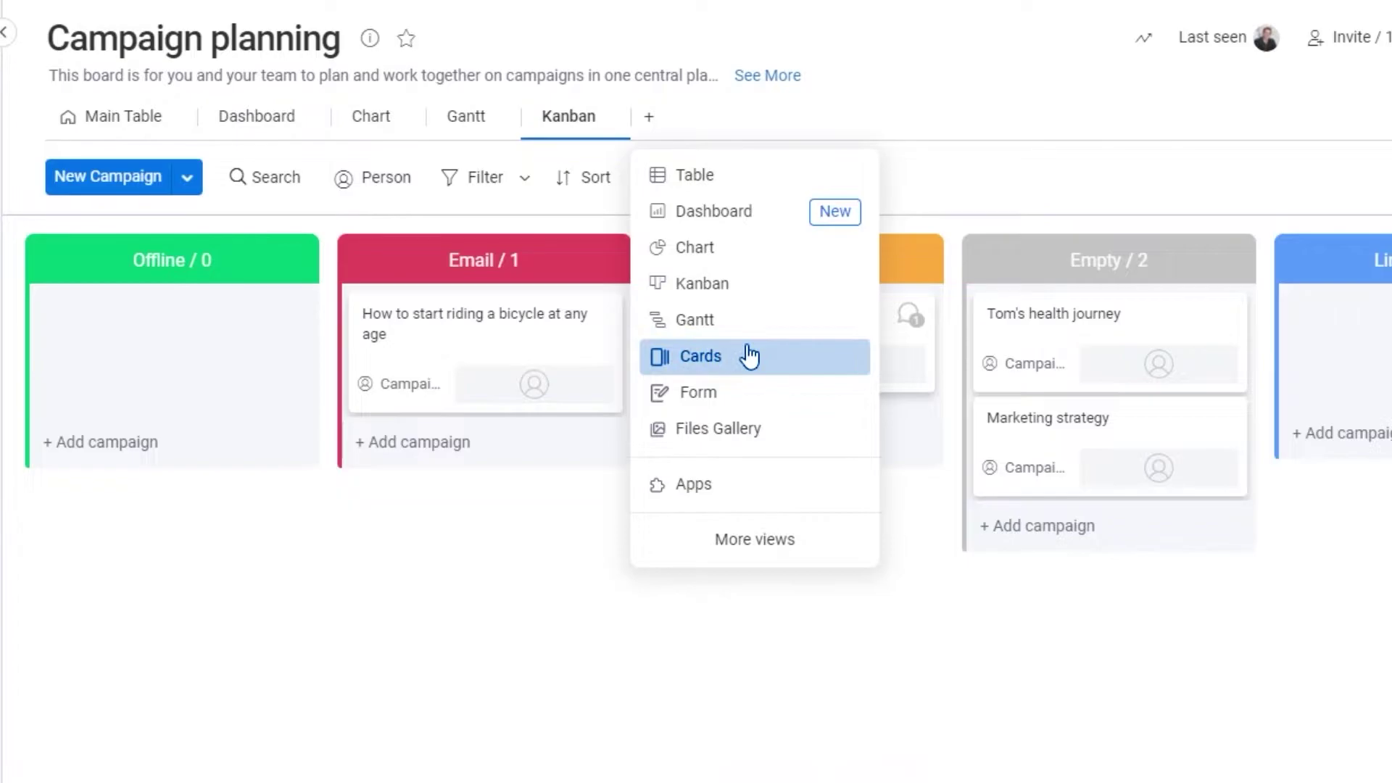
- Add a Cards view and open the first campaign card's item details
left_click(703, 370)
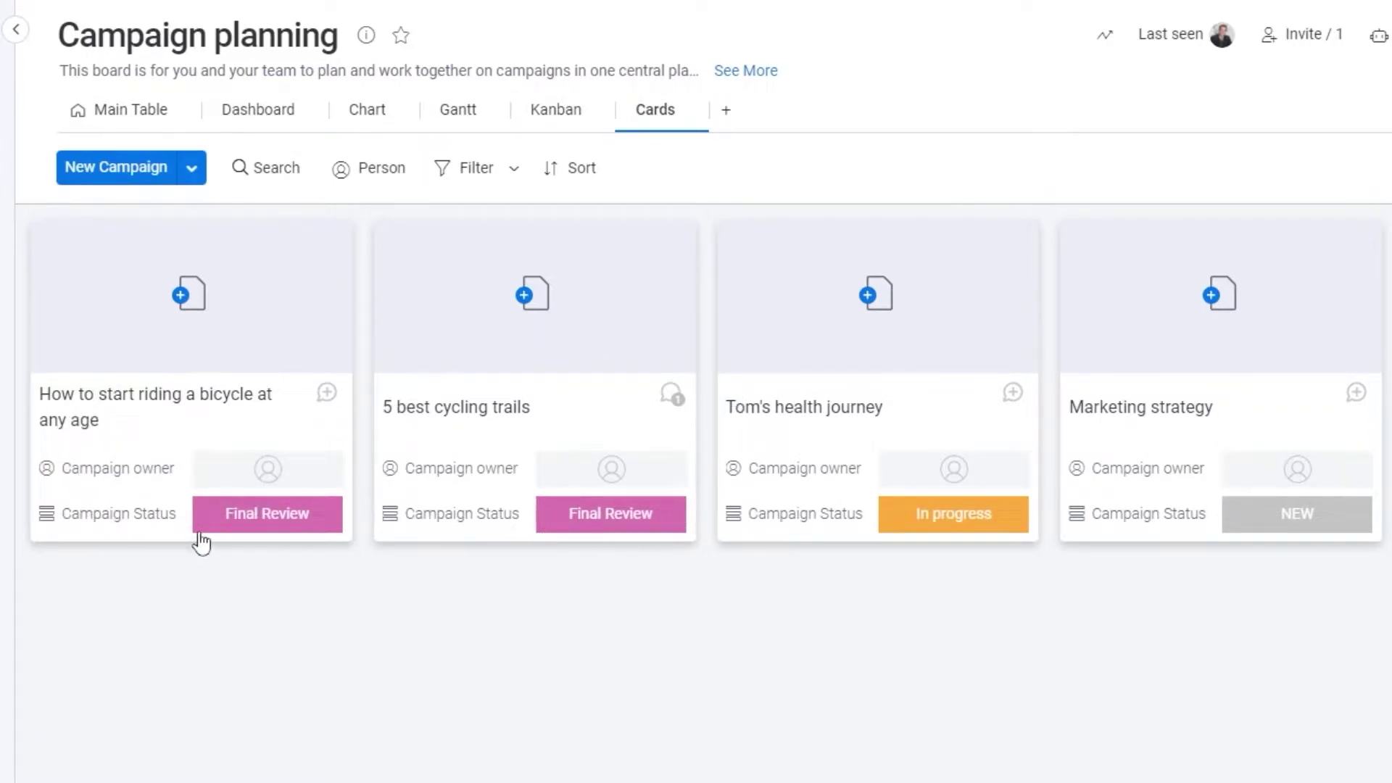
left_click(105, 396)
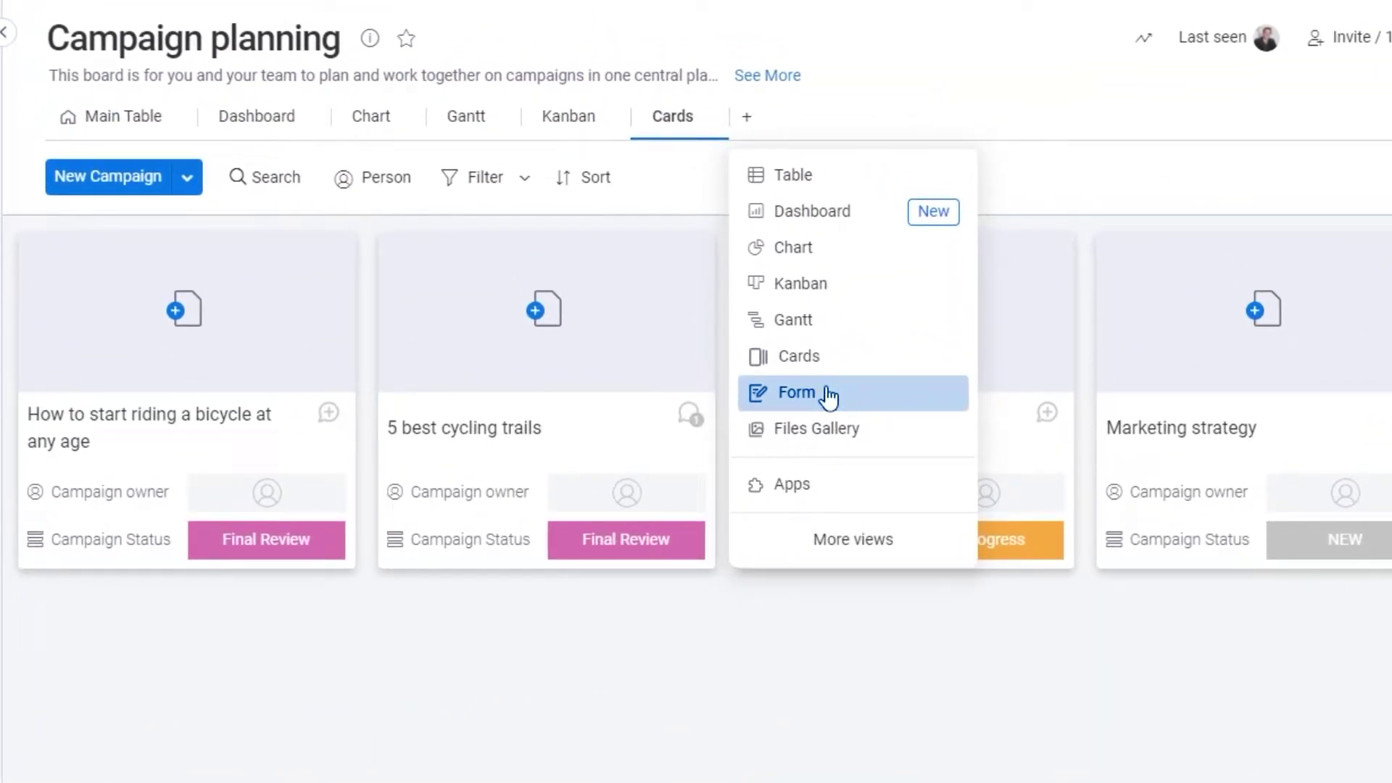
- Add a Form view, build it from the board's columns, and review questions from Name to Files
left_click(829, 397)
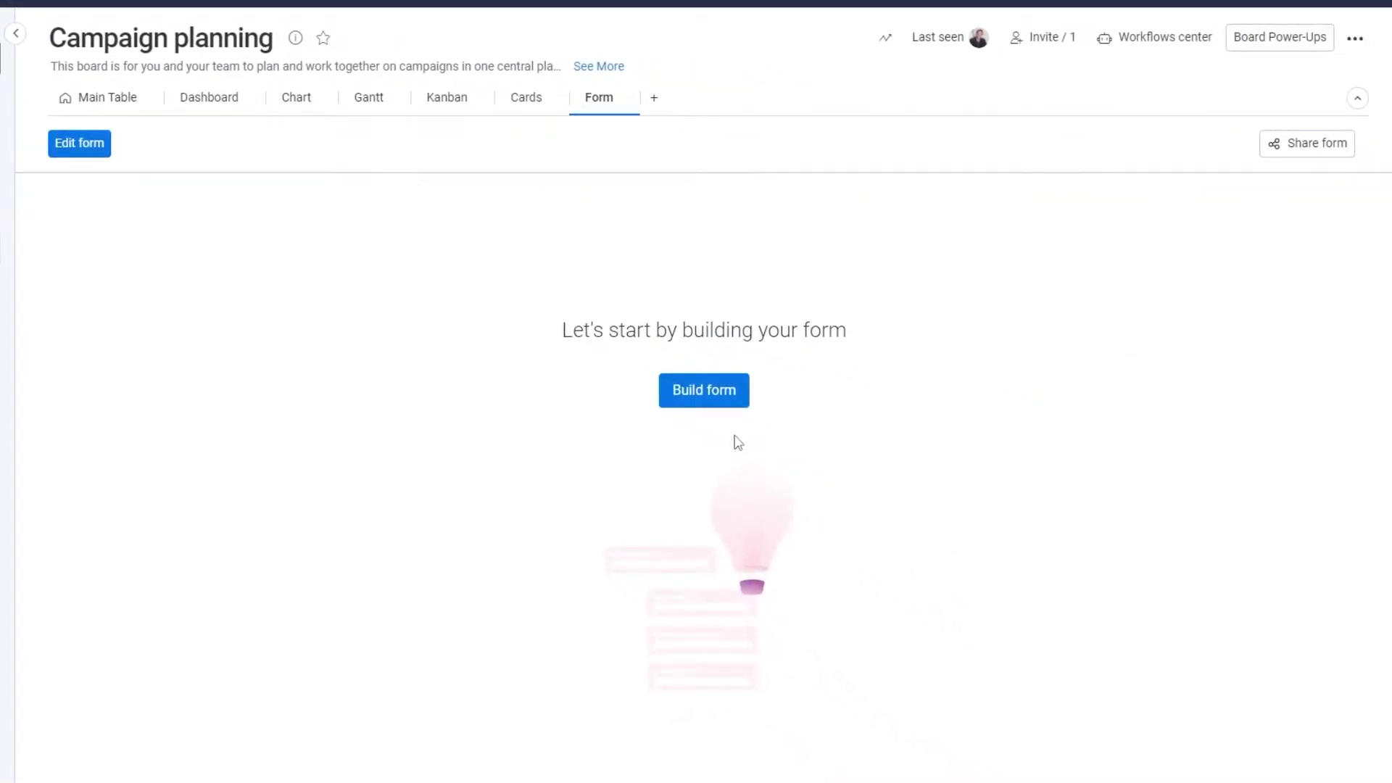
left_click(715, 392)
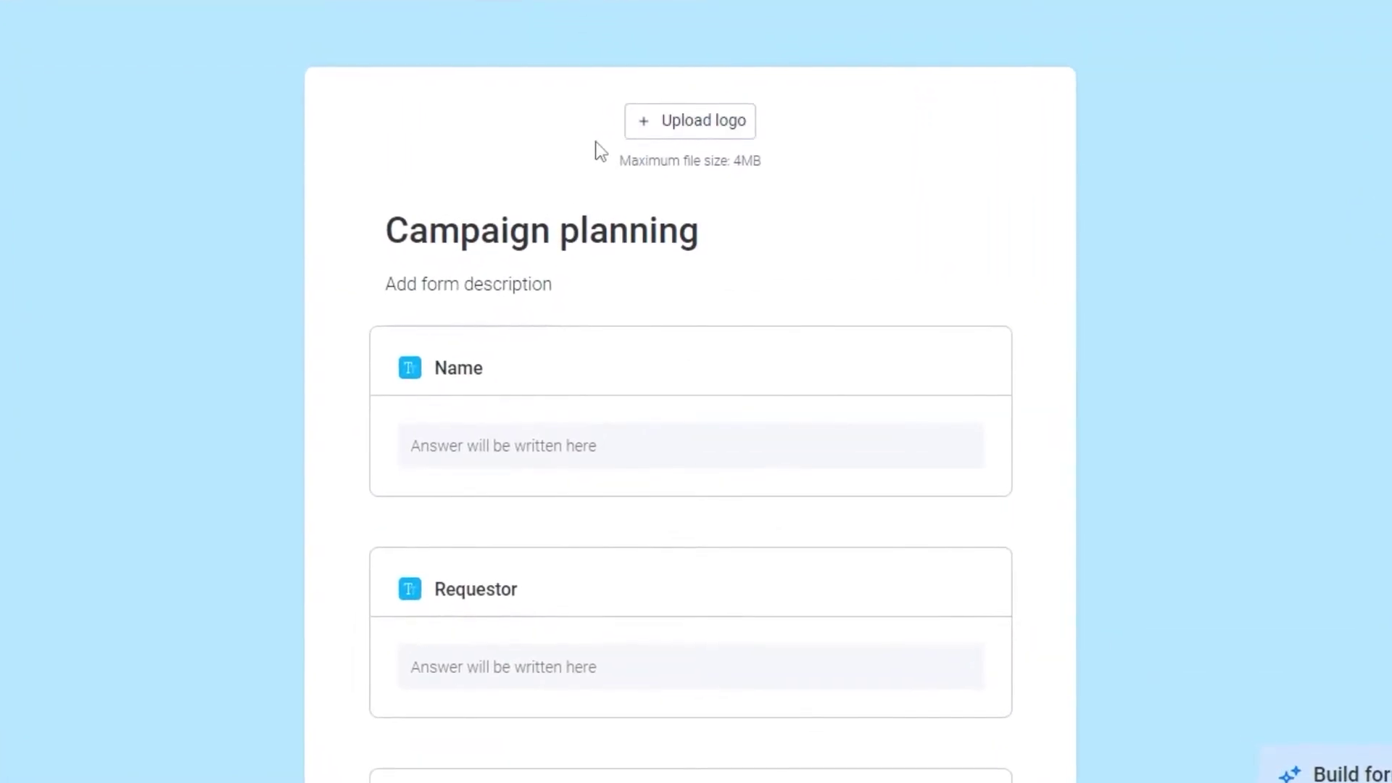
scroll(503, 214, "down", 2)
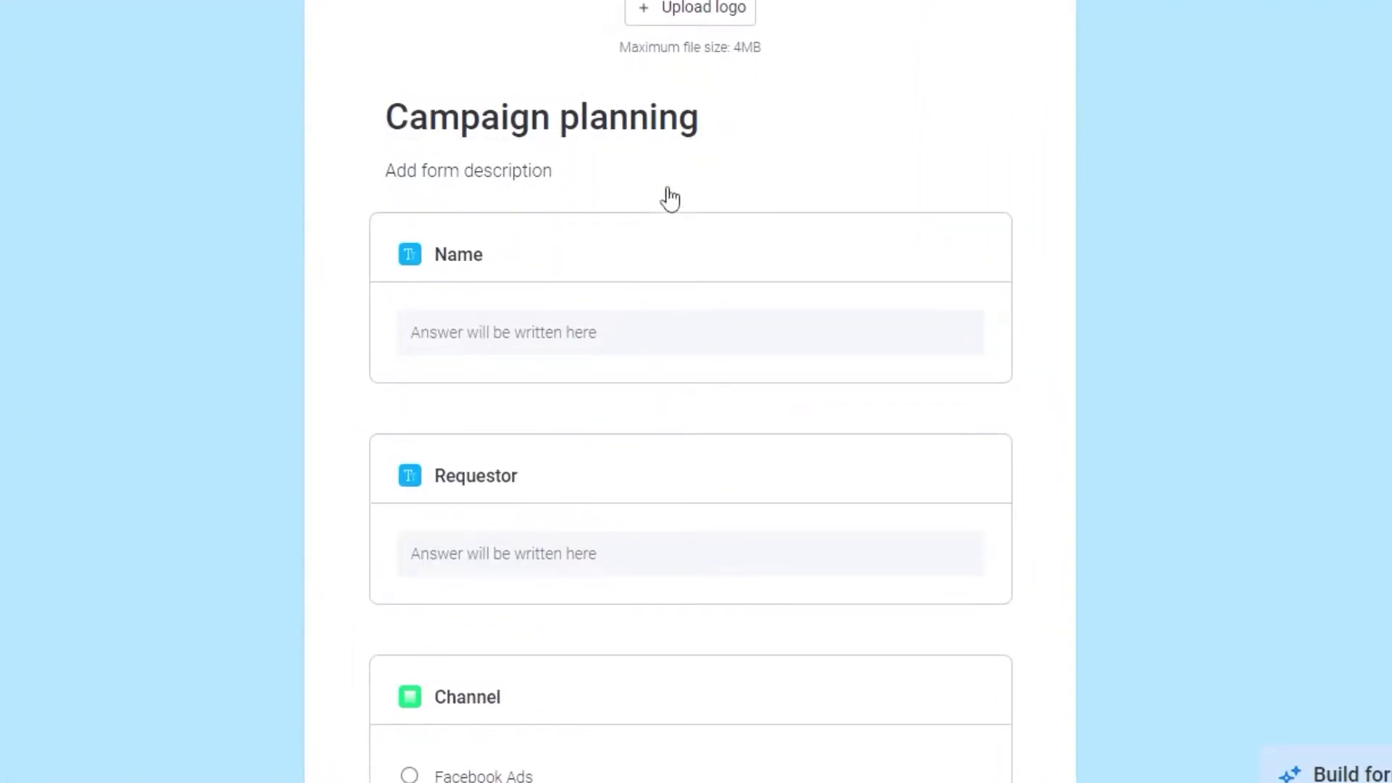
scroll(670, 198, "down", 2)
scroll(611, 292, "down", 2)
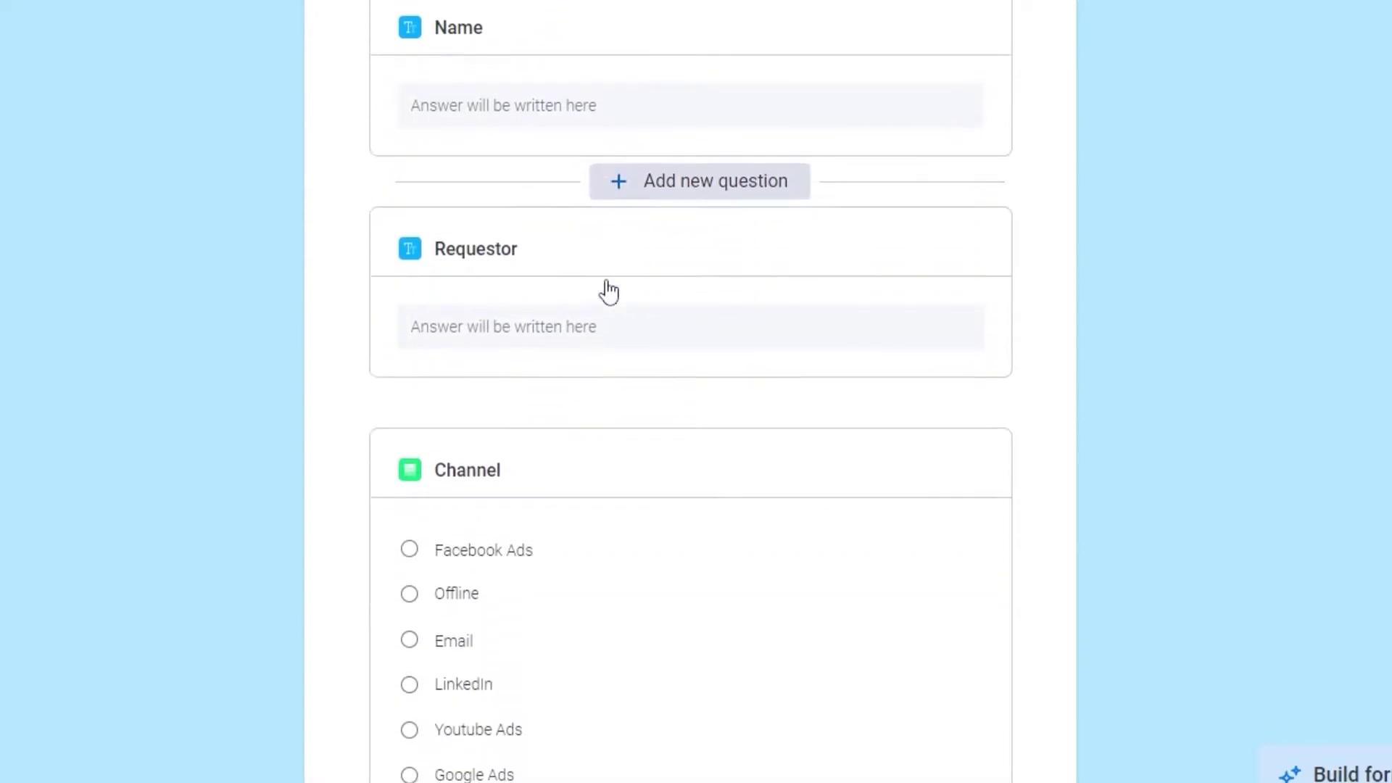
scroll(563, 311, "down", 2)
scroll(533, 412, "down", 6)
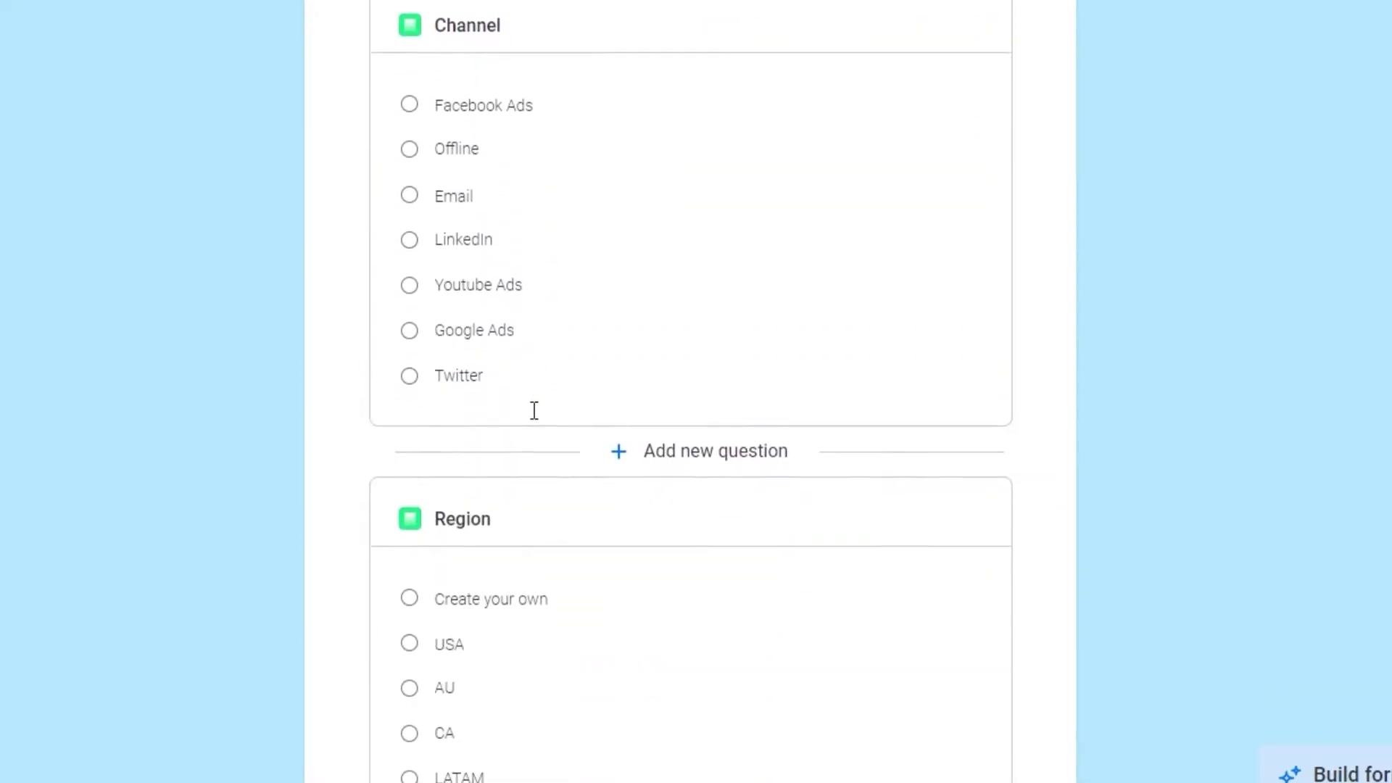
scroll(535, 410, "down", 6)
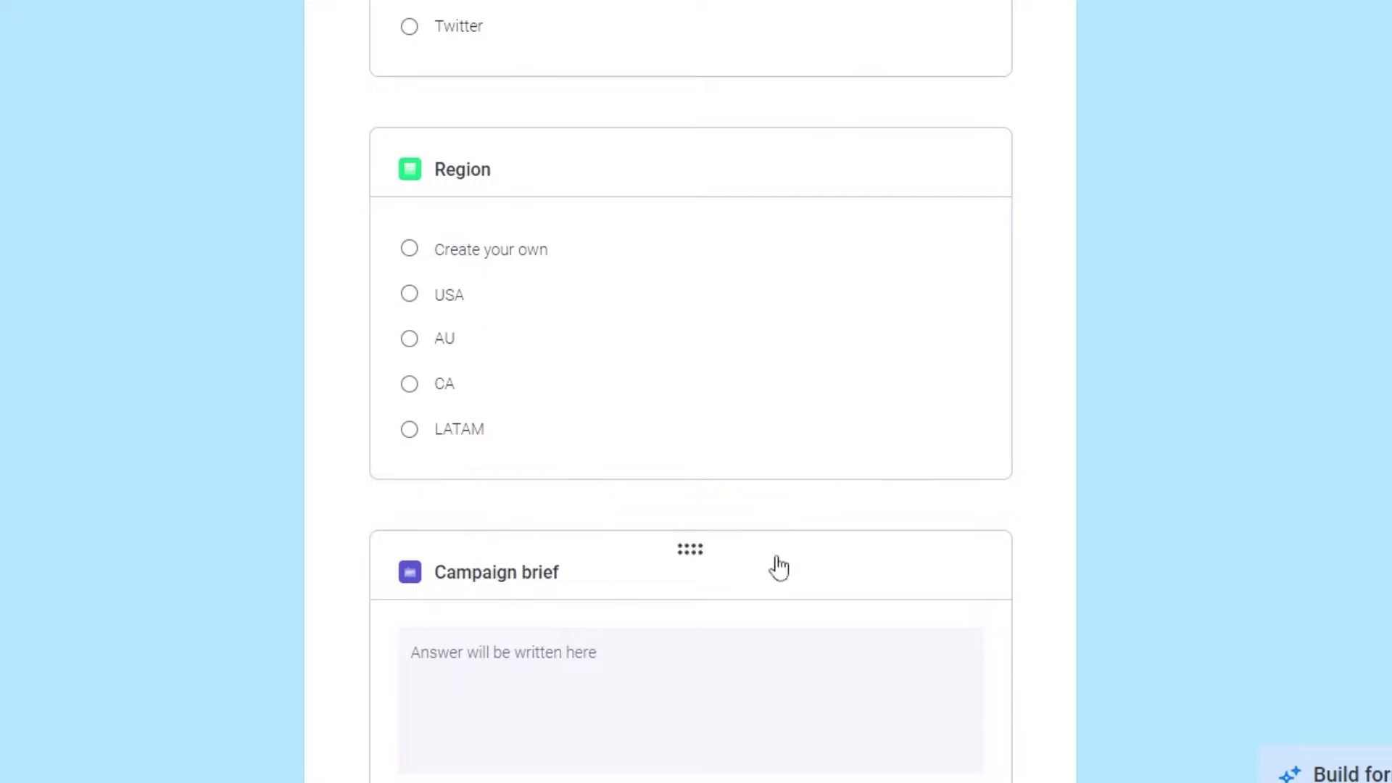
scroll(718, 526, "down", 6)
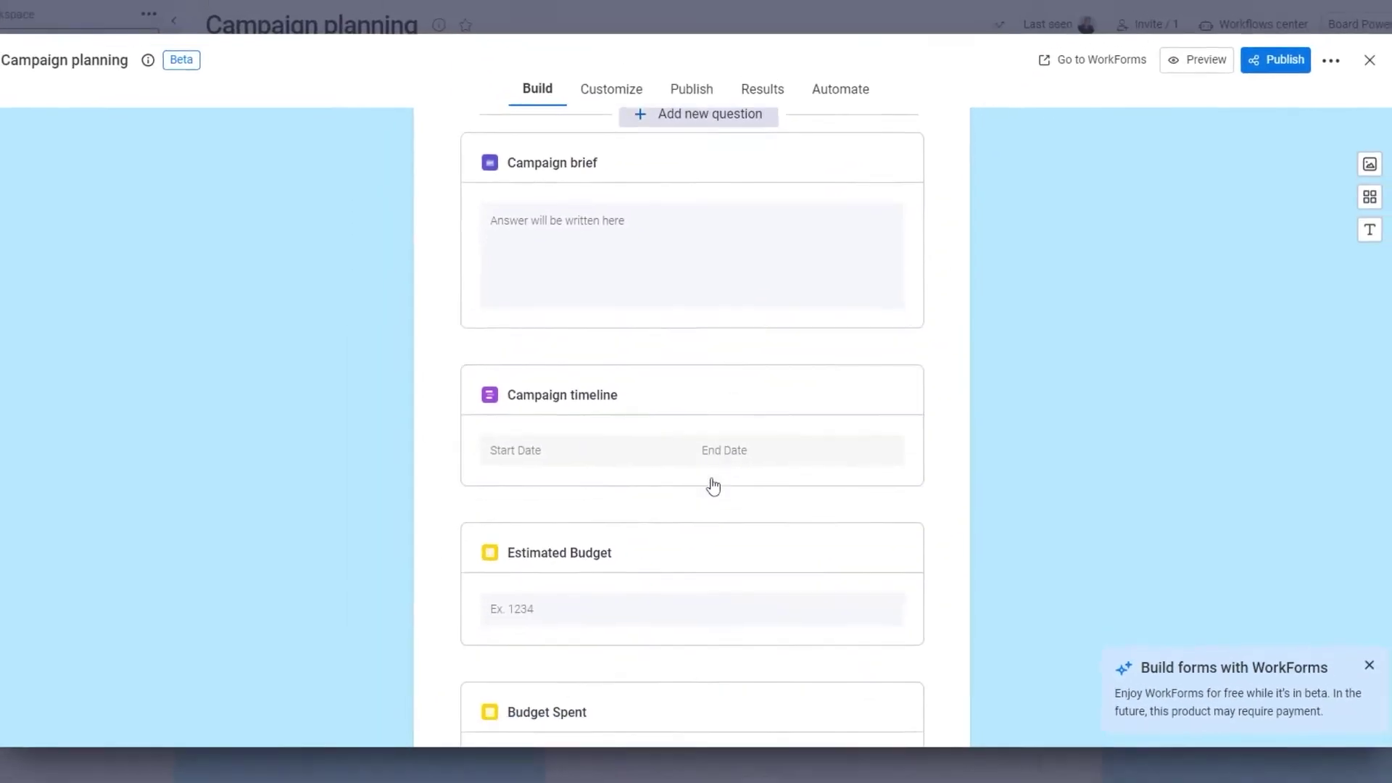
scroll(713, 483, "down", 12)
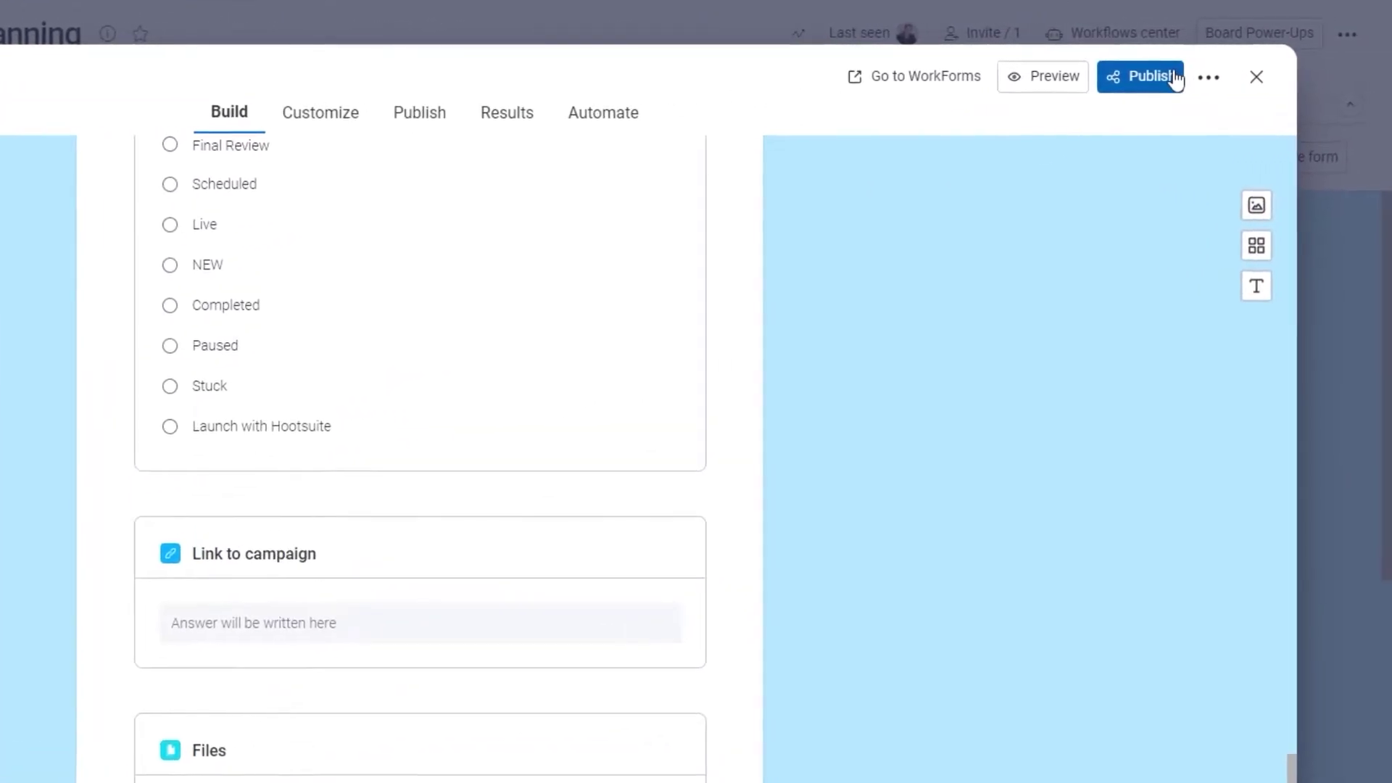
- Publish the Campaign planning form and review the live form in the Form view
left_click(1290, 71)
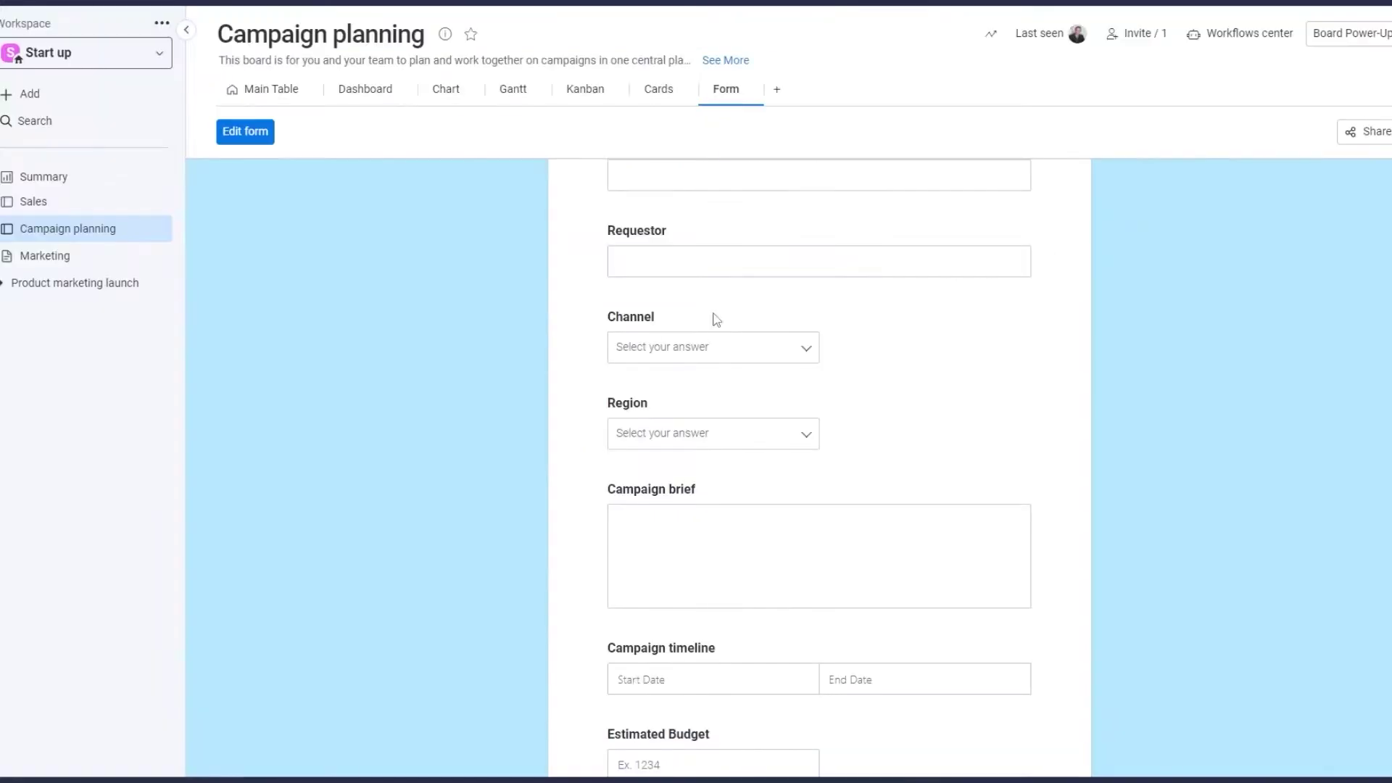
scroll(713, 317, "down", 5)
scroll(714, 324, "up", 5)
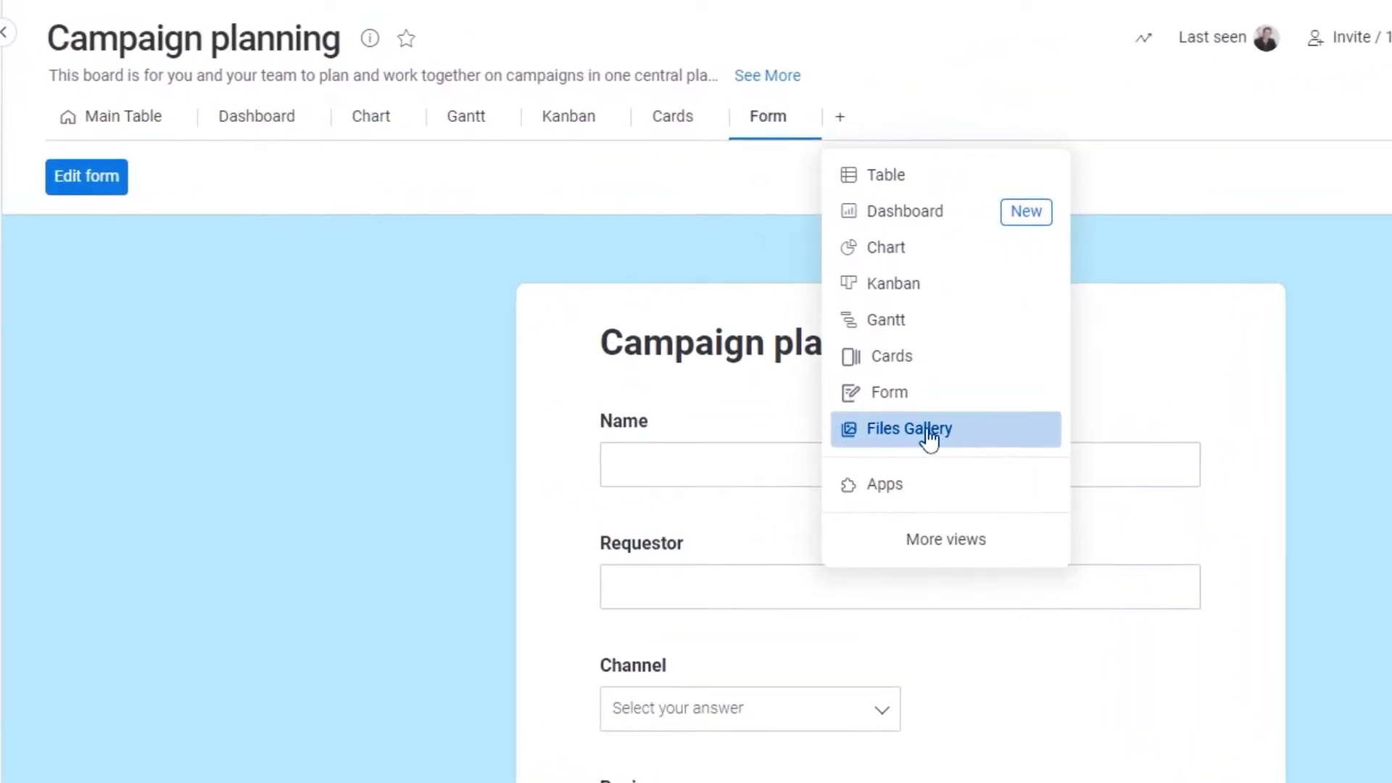
- Add a Files Gallery view and drag its widget corner to enlarge it
left_click(830, 319)
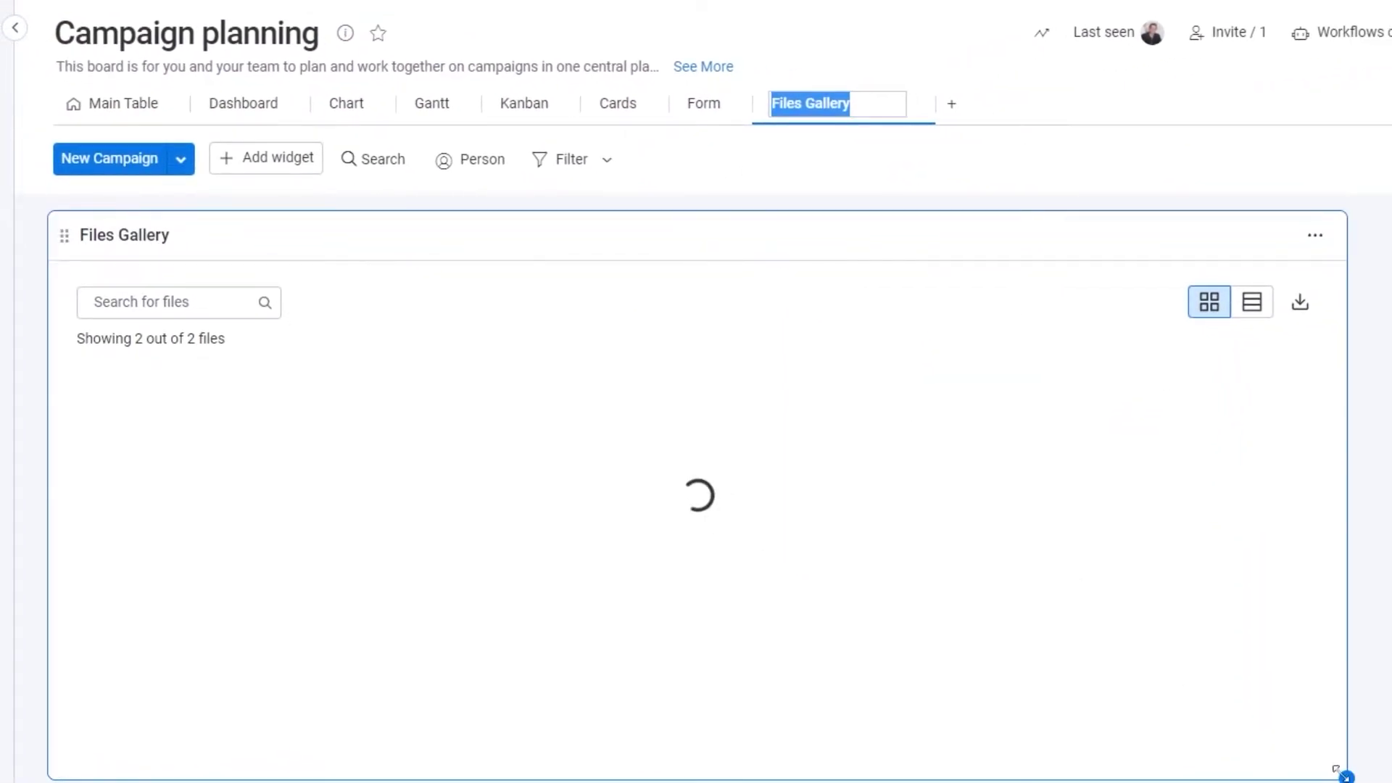
left_click_drag(1387, 782, 1391, 782)
left_click_drag(1286, 720, 1391, 782)
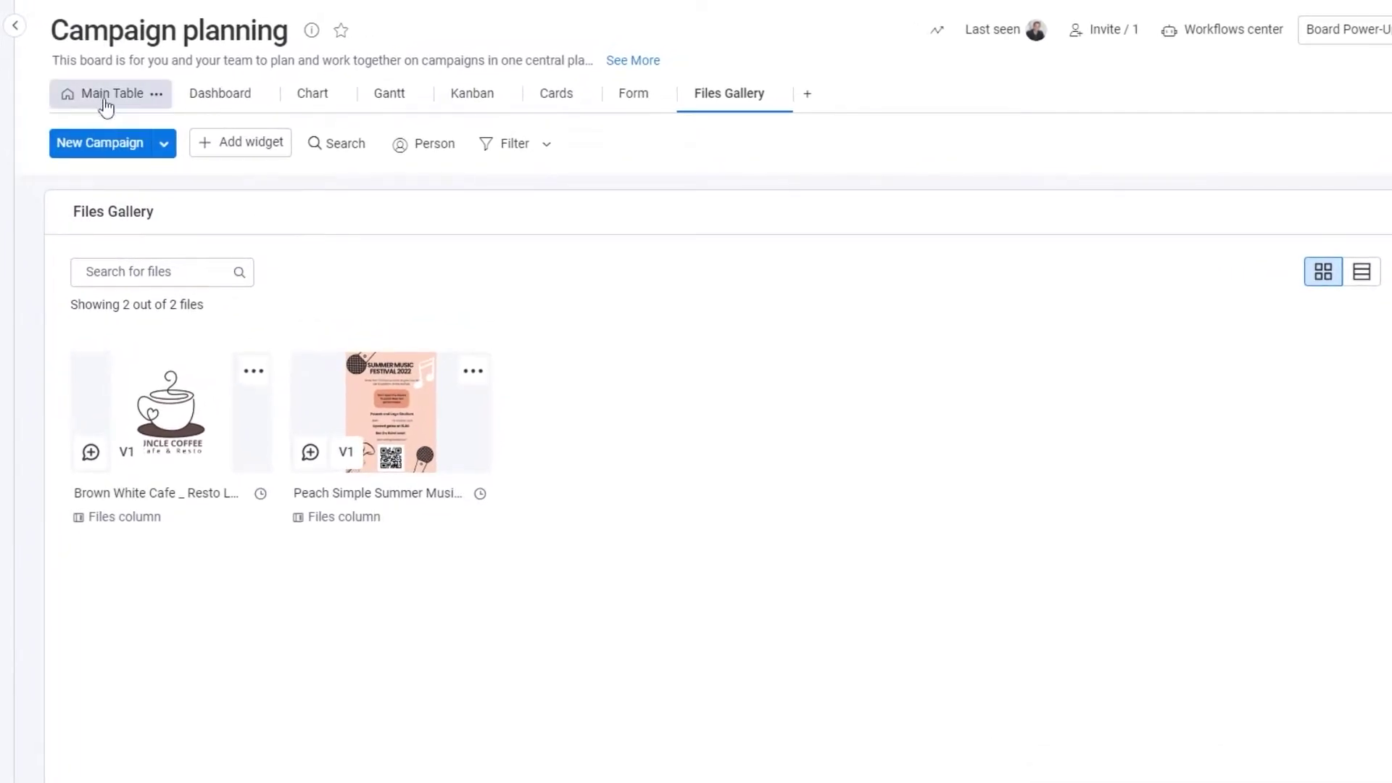
- Check the Main Table's Files column, then return to the Files Gallery showing 2 files
left_click(106, 104)
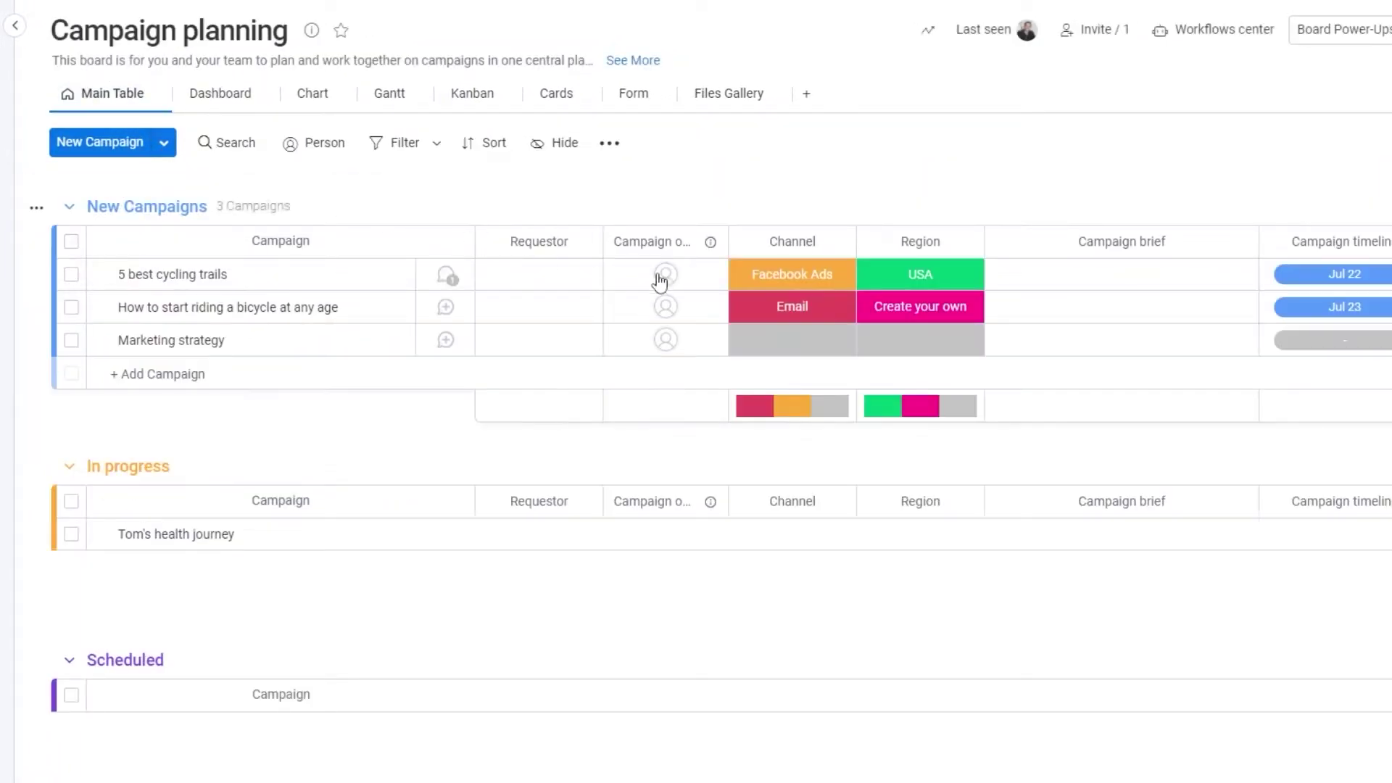
scroll(1102, 724, "right", 10)
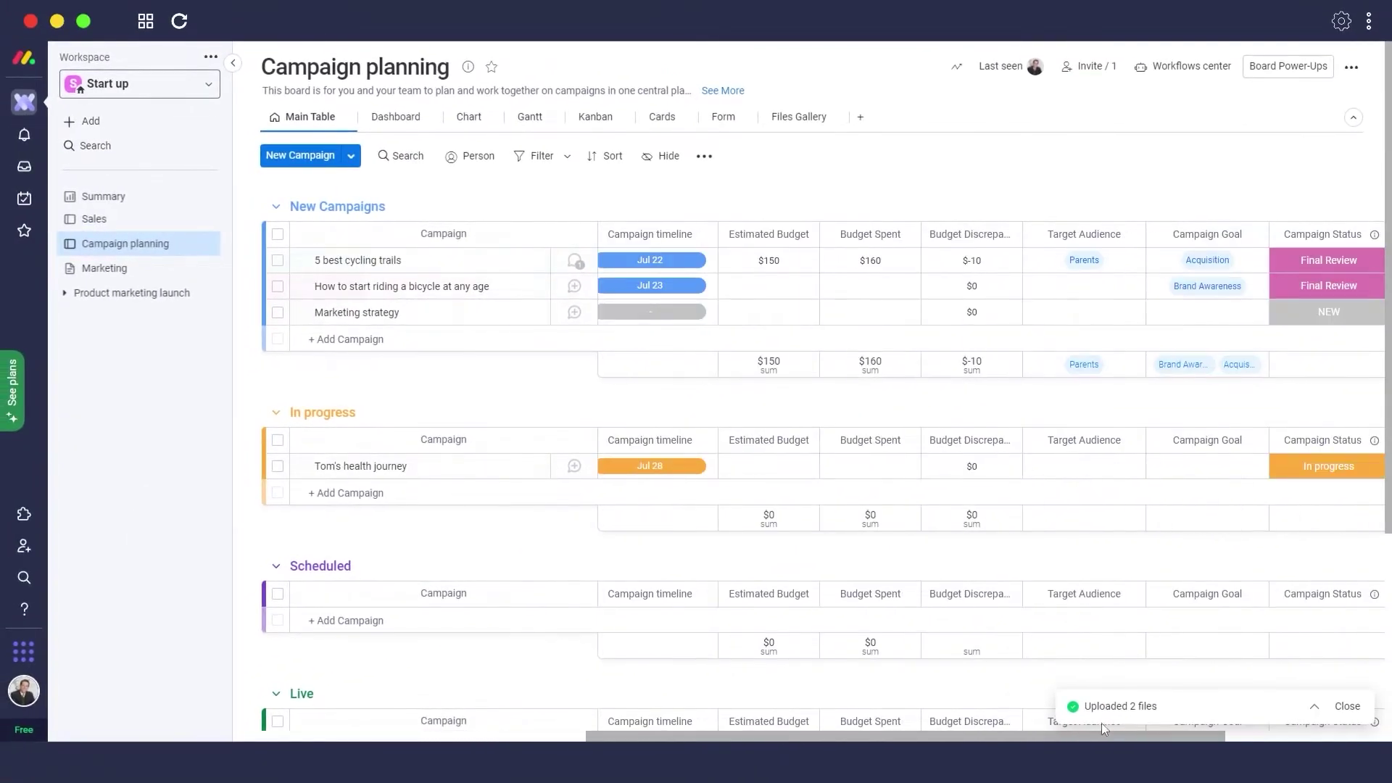
scroll(1103, 724, "right", 5)
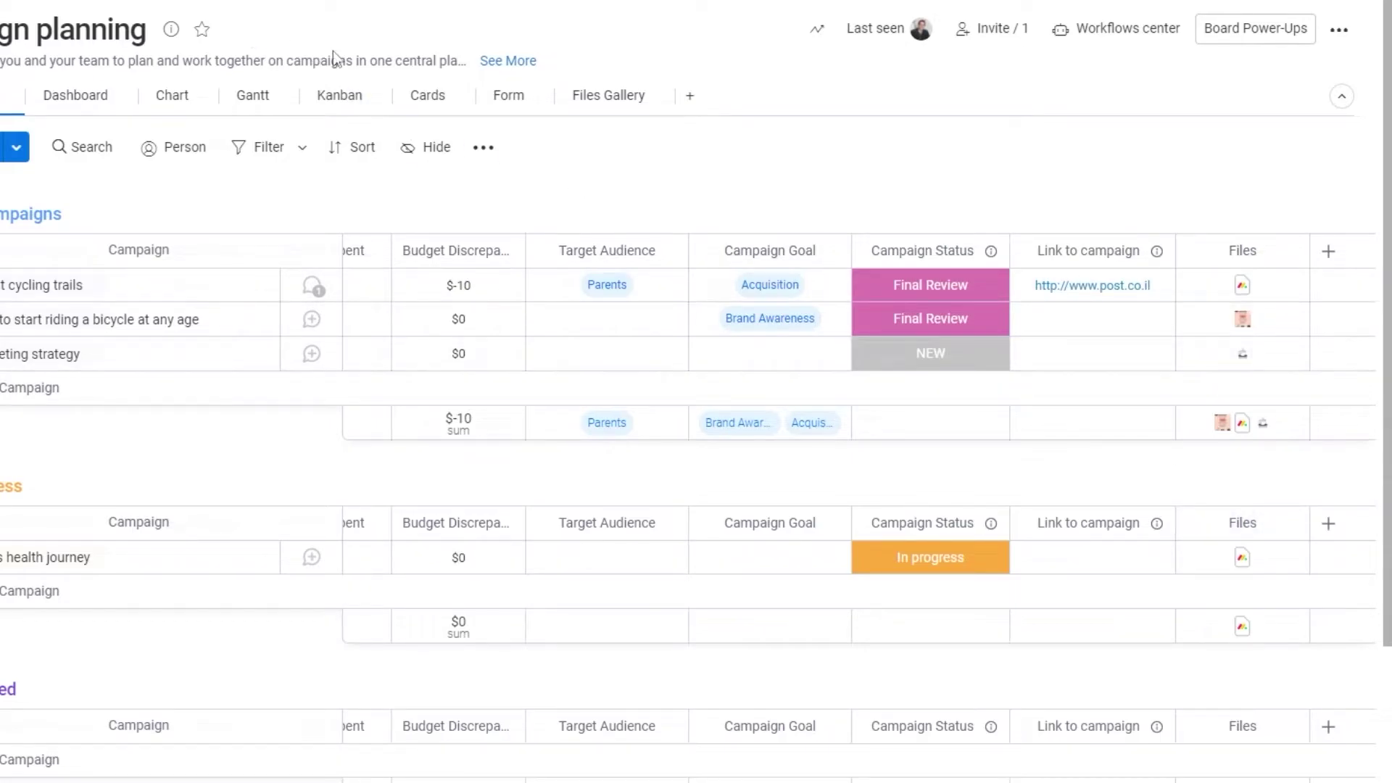
left_click(606, 108)
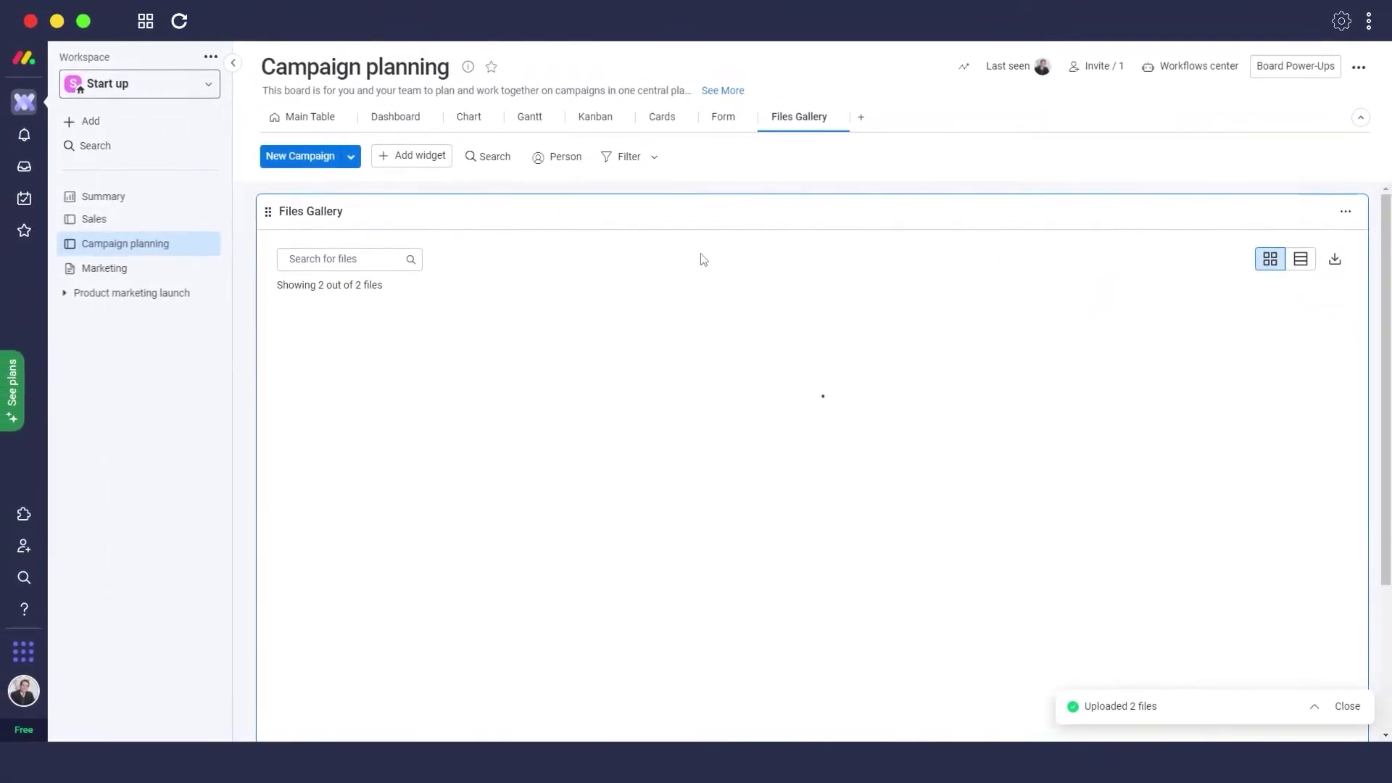
scroll(728, 453, "down", 1)
scroll(765, 438, "up", 1)
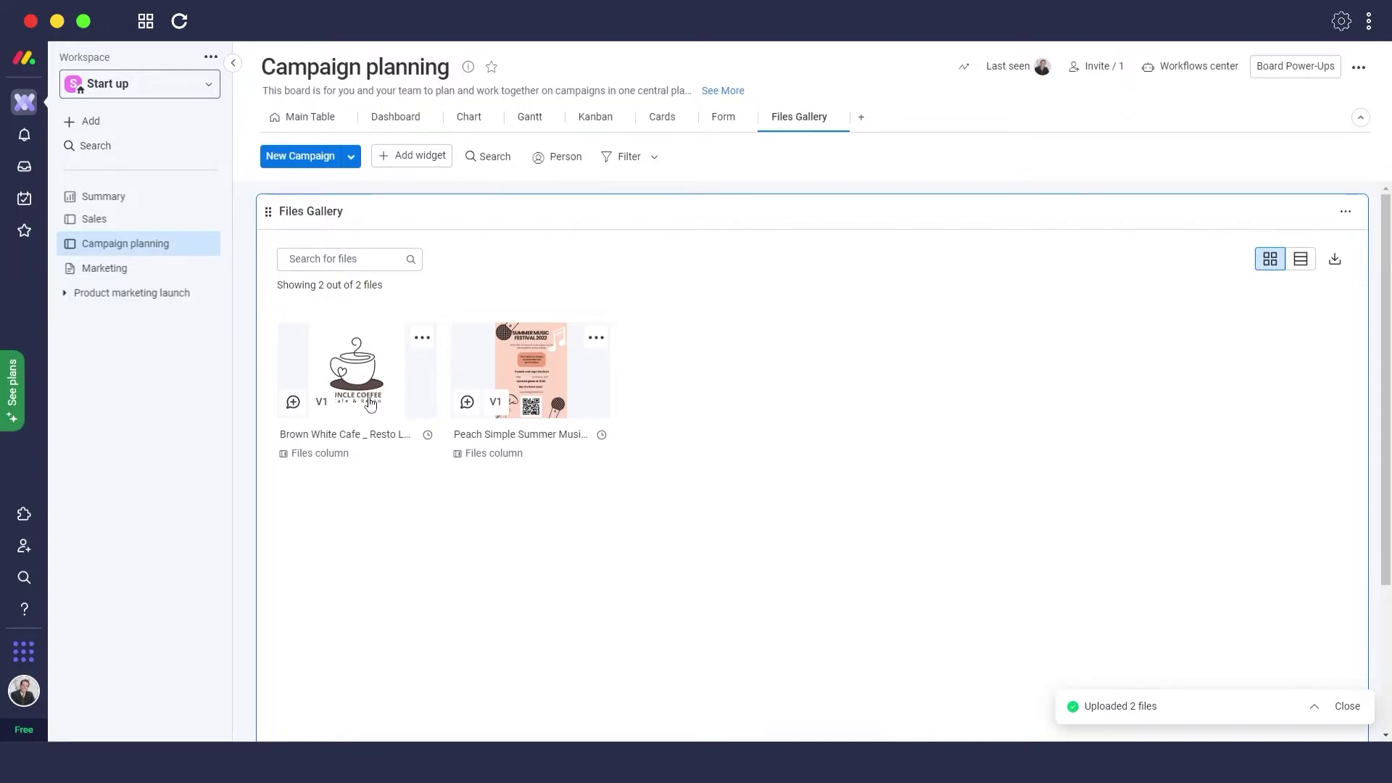
- Preview the Peach Simple Summer Music Festival poster, then close the file viewer
left_click(467, 402)
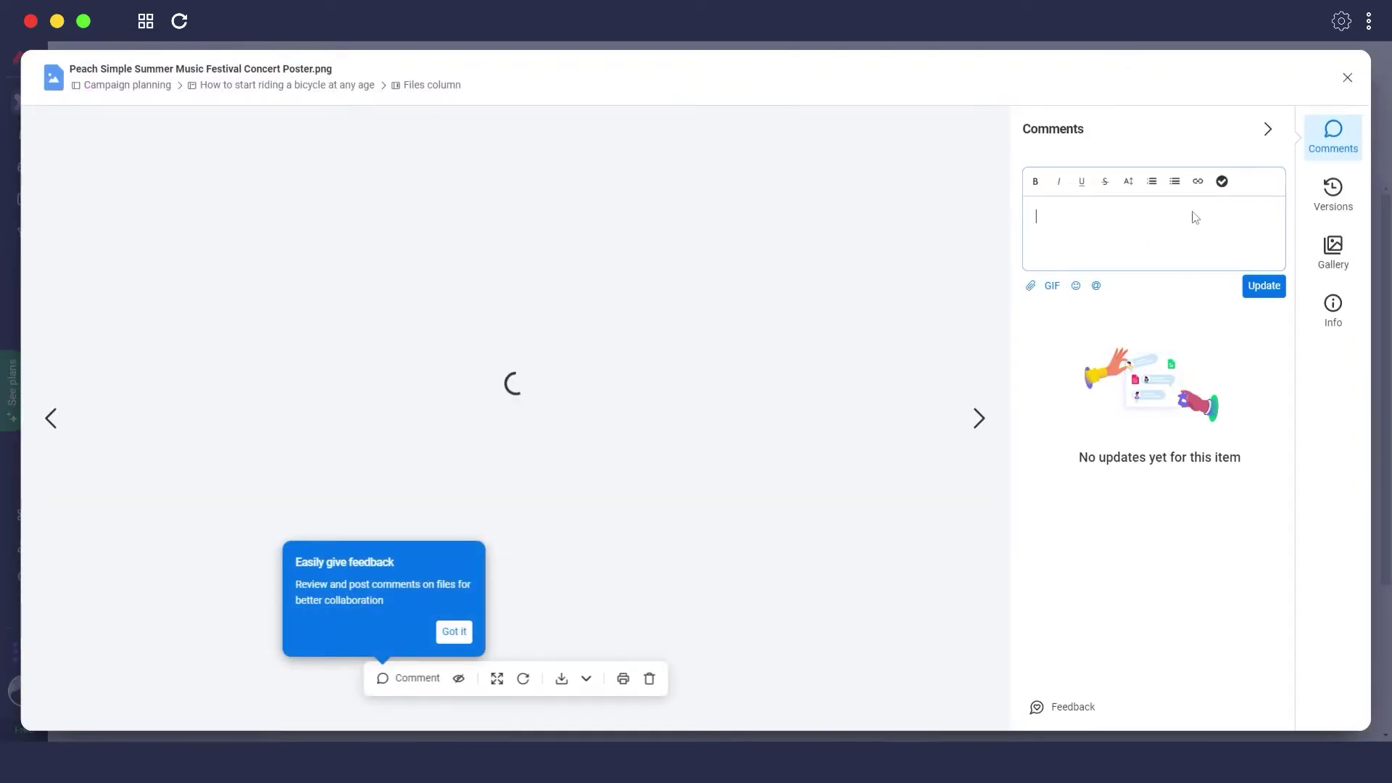
left_click(1348, 77)
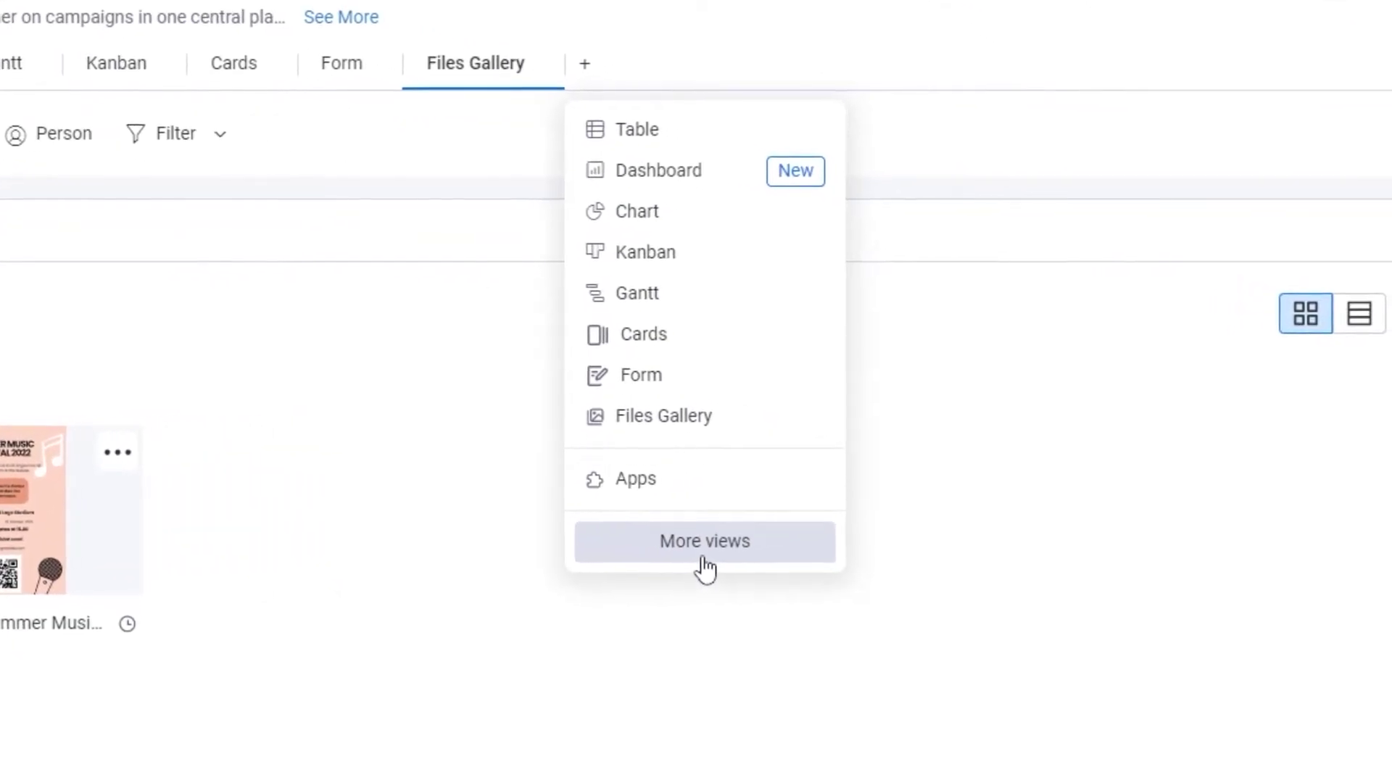
- Open the Views Center and scroll through its Essentials and Apps by monday views
left_click(705, 542)
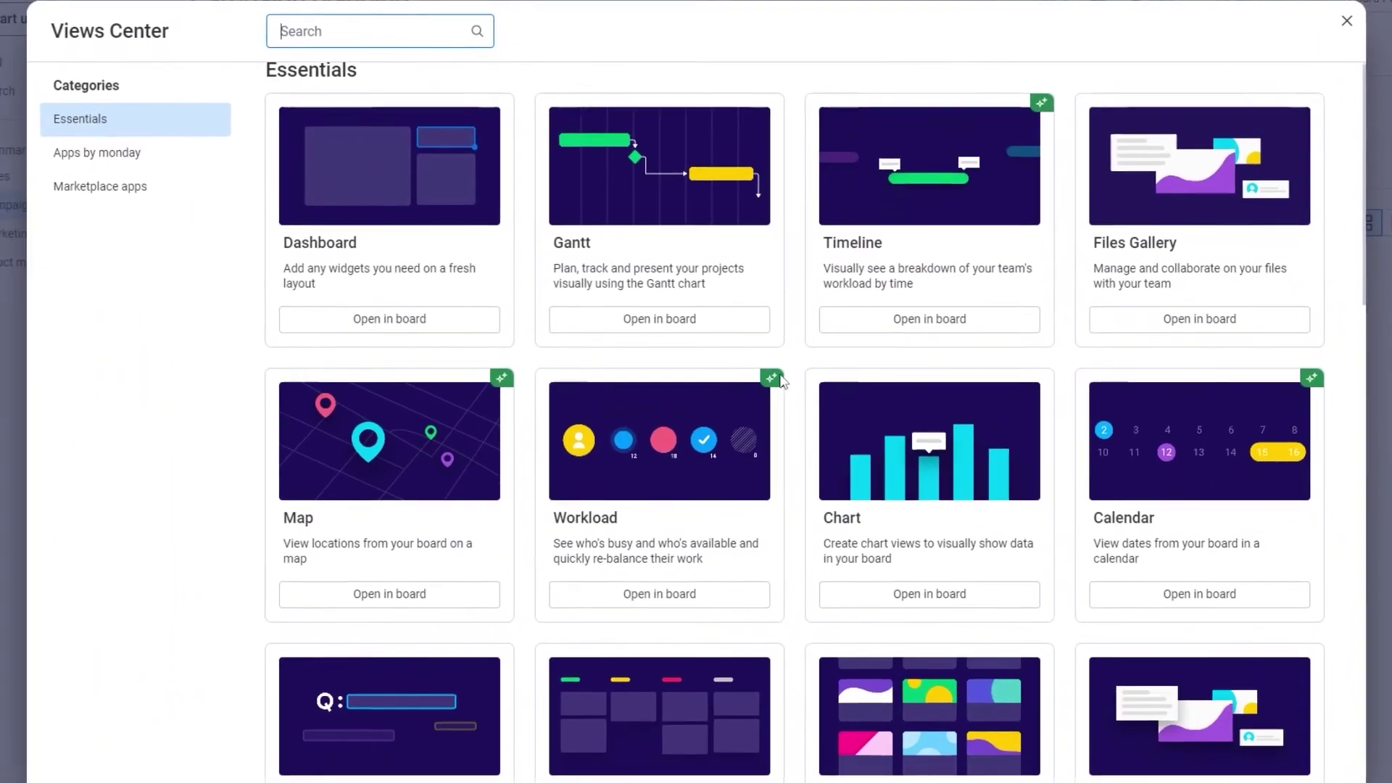
scroll(808, 385, "down", 3)
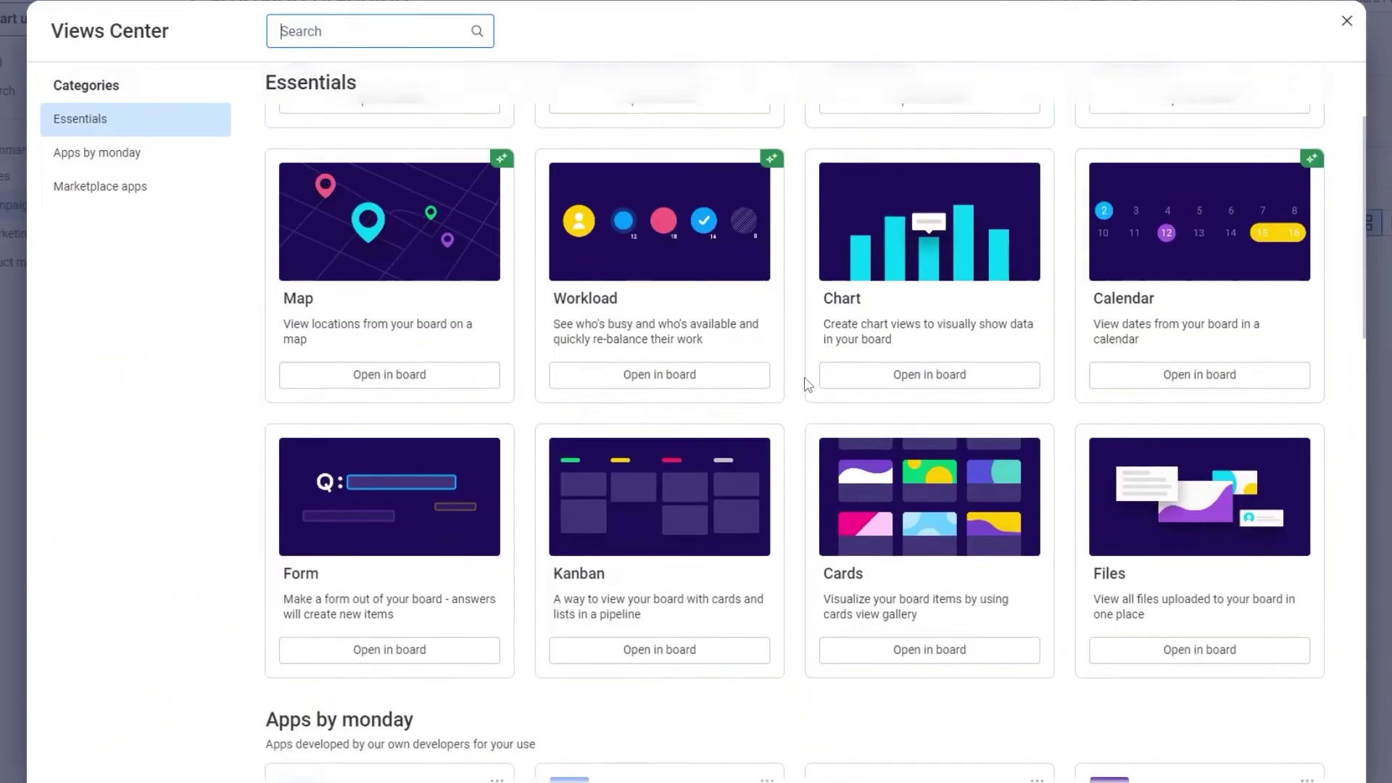
scroll(809, 384, "down", 6)
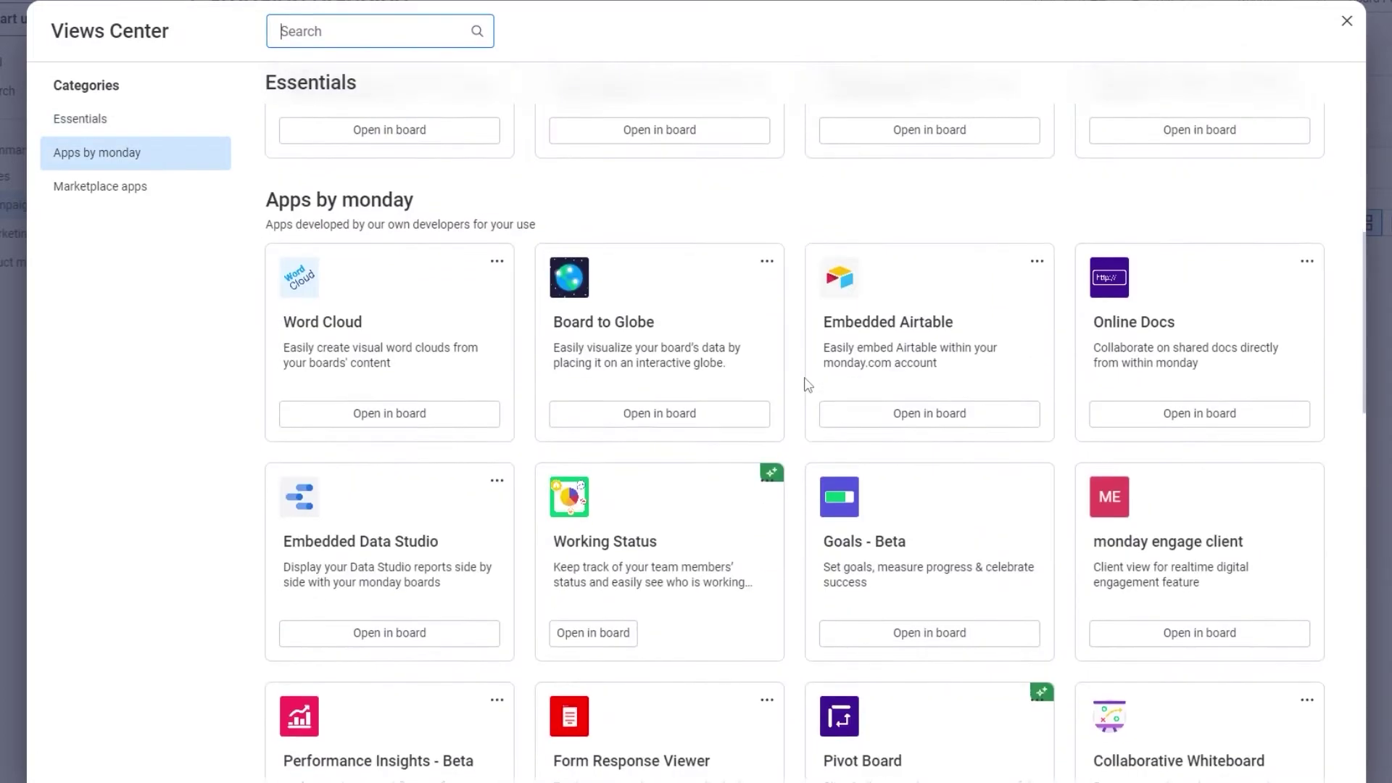
scroll(808, 384, "down", 10)
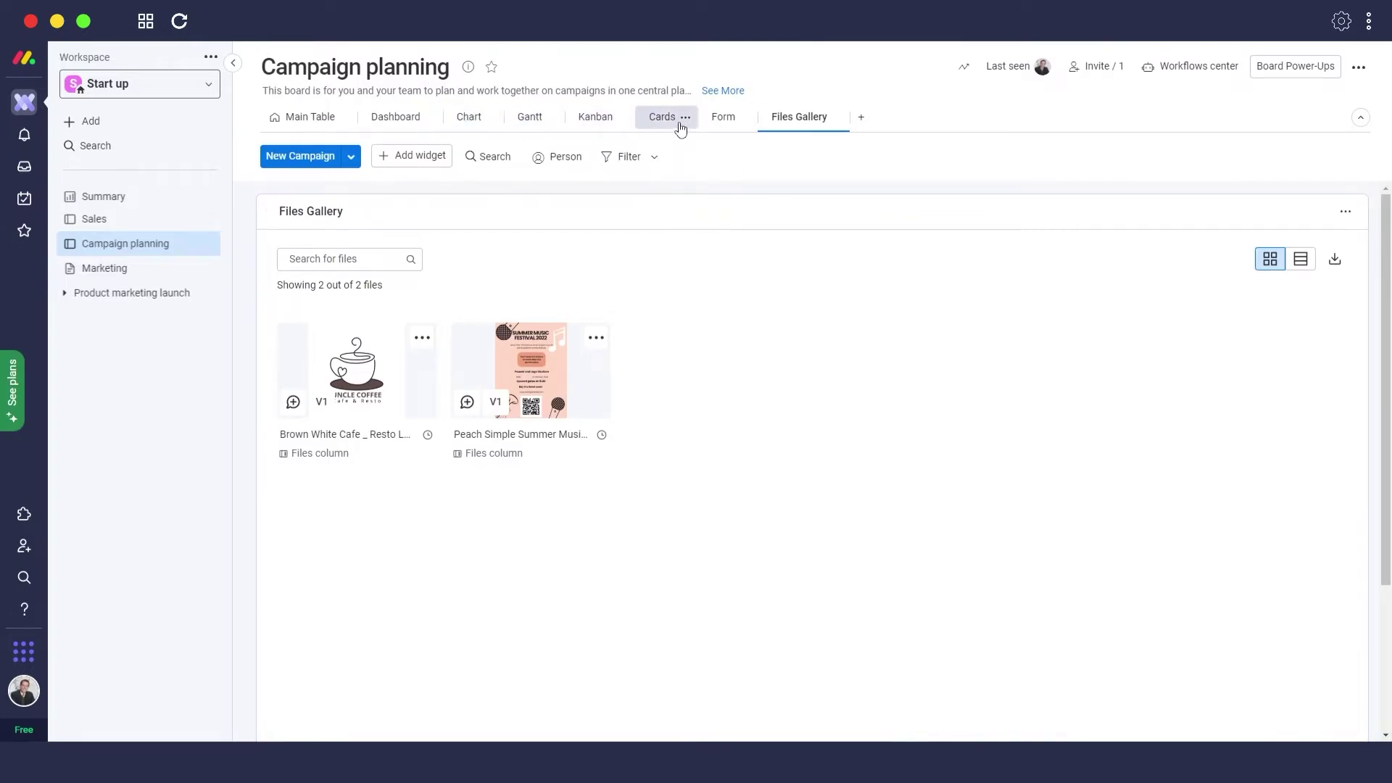
- Add Files Gallery to my favorites so its starred tab follows Main Table
left_click(700, 114)
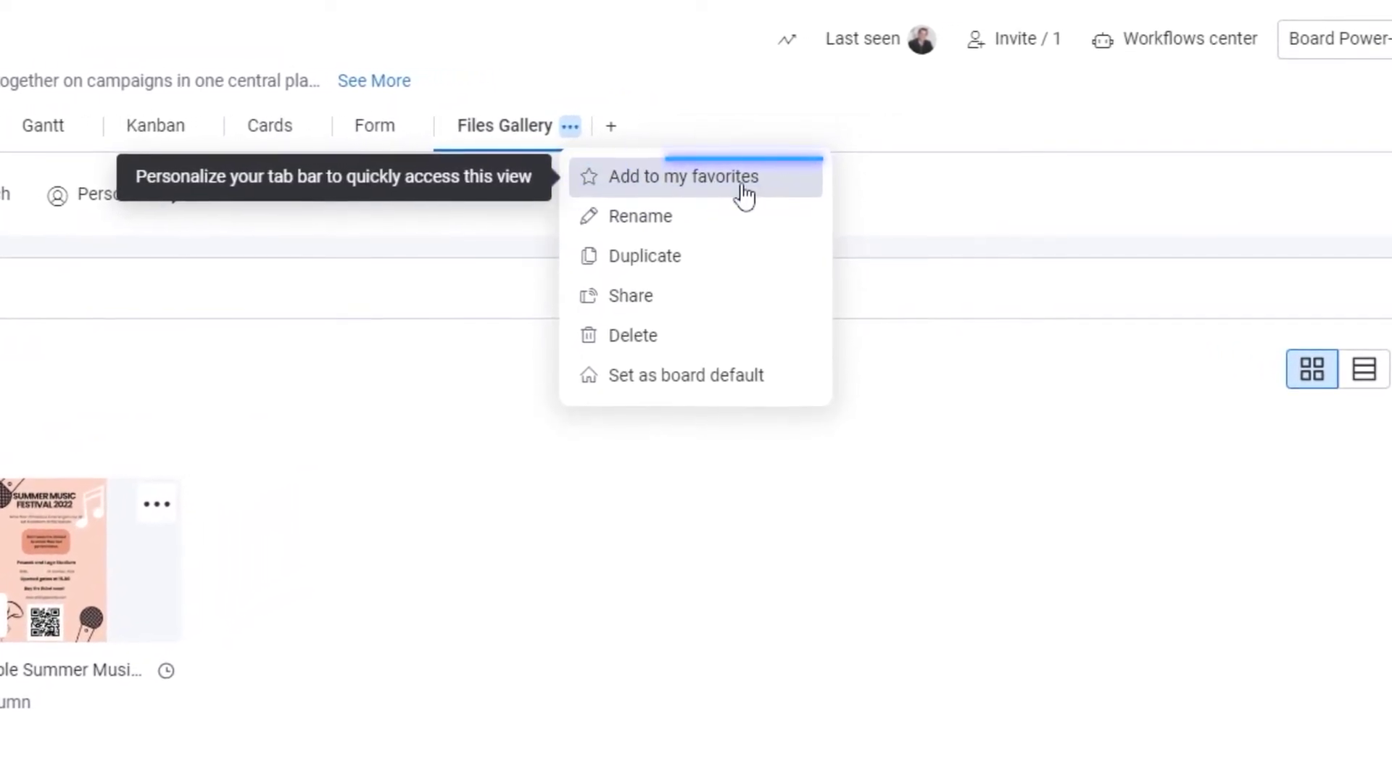
left_click(688, 188)
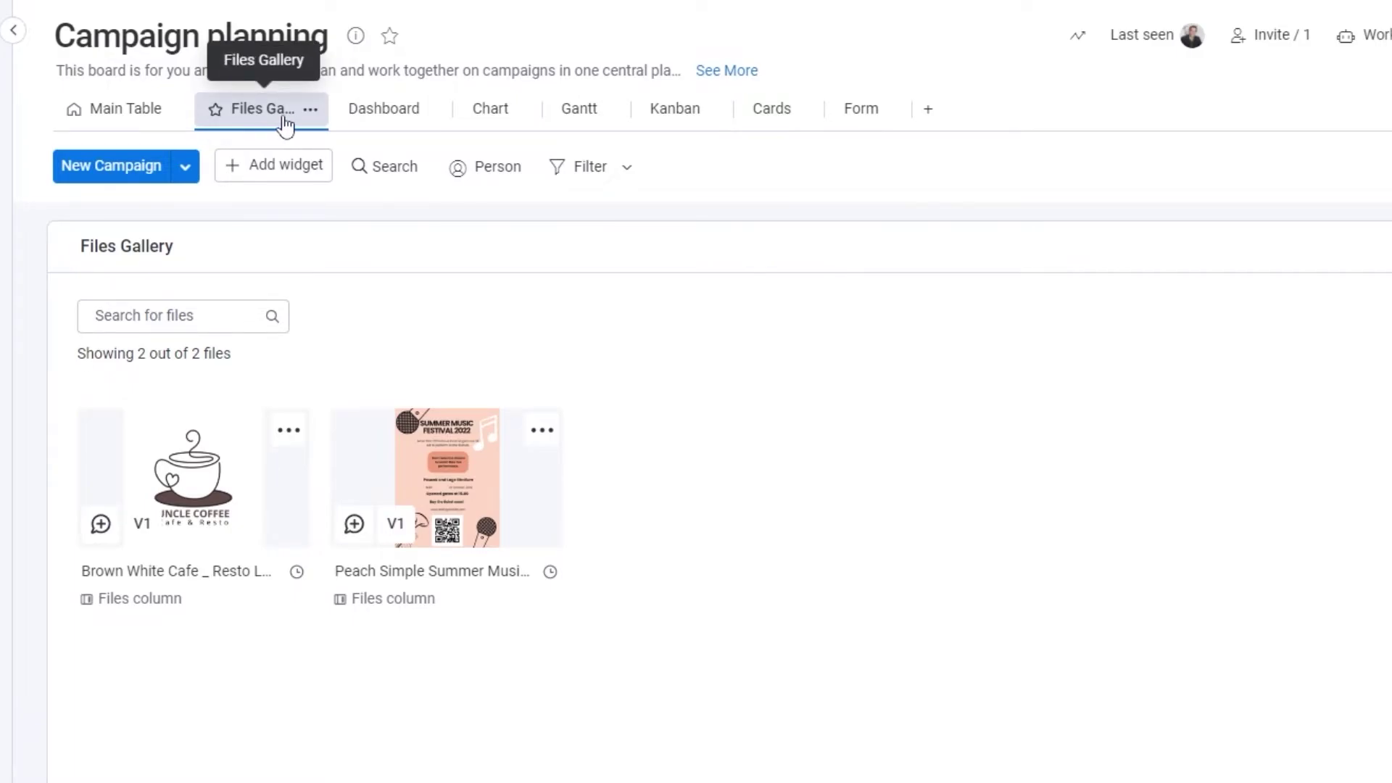
- Set Dashboard as the Campaign planning board's default view and dismiss the success toast
left_click(408, 112)
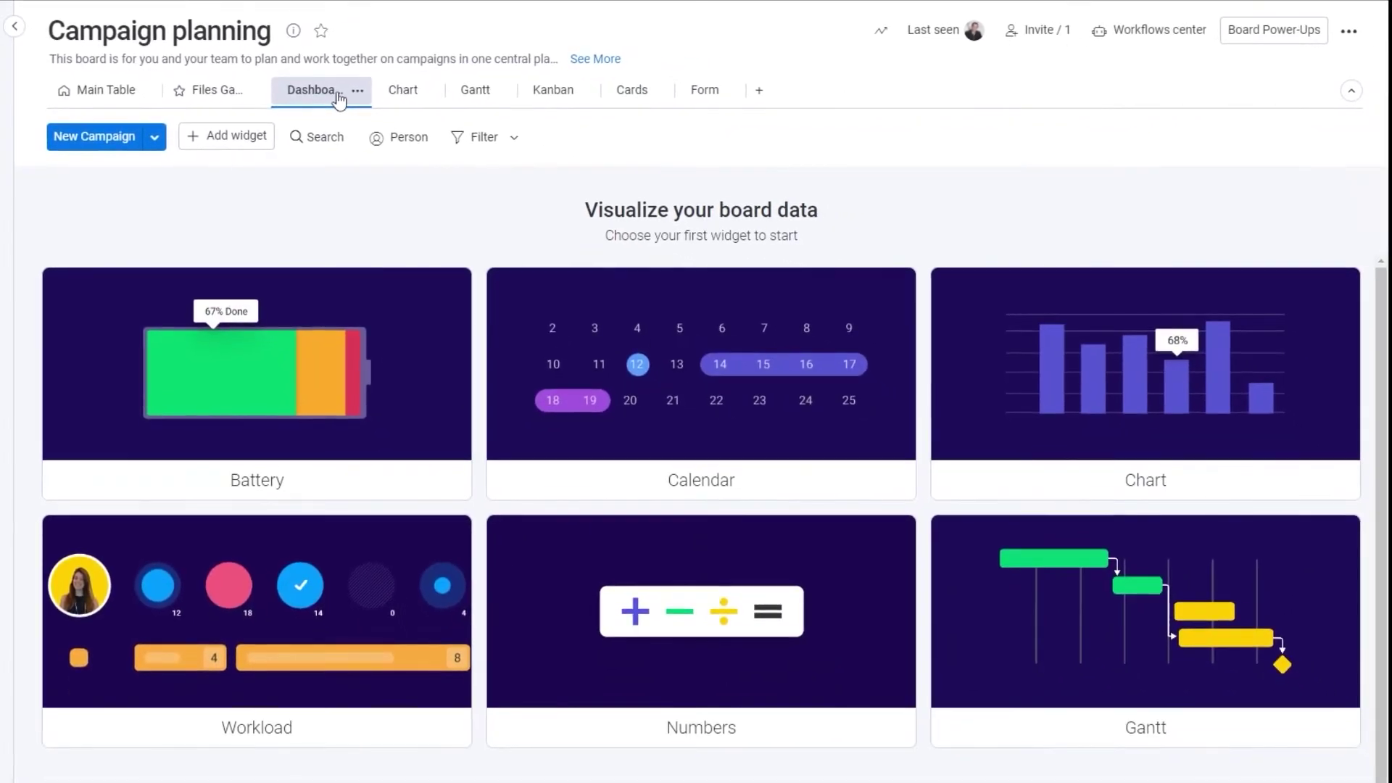
left_click(356, 92)
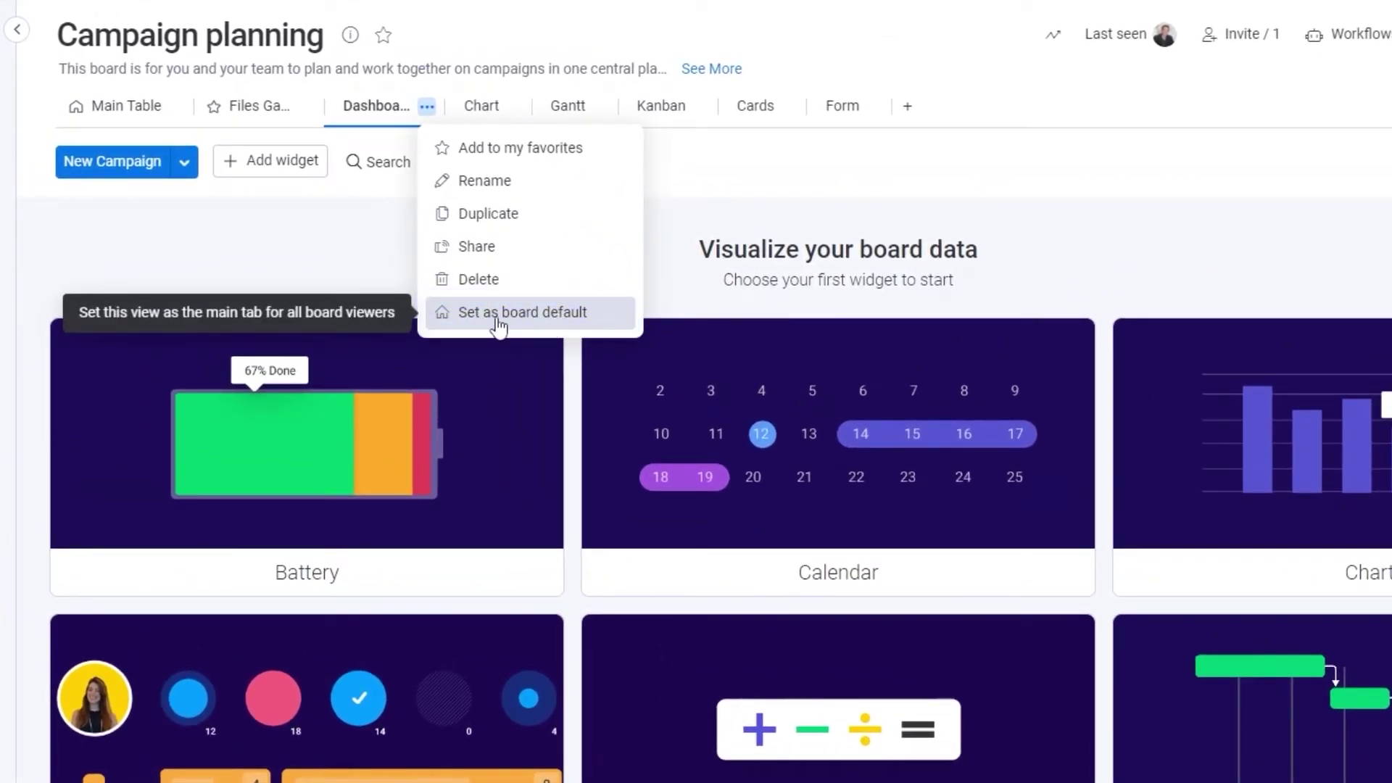
left_click(494, 319)
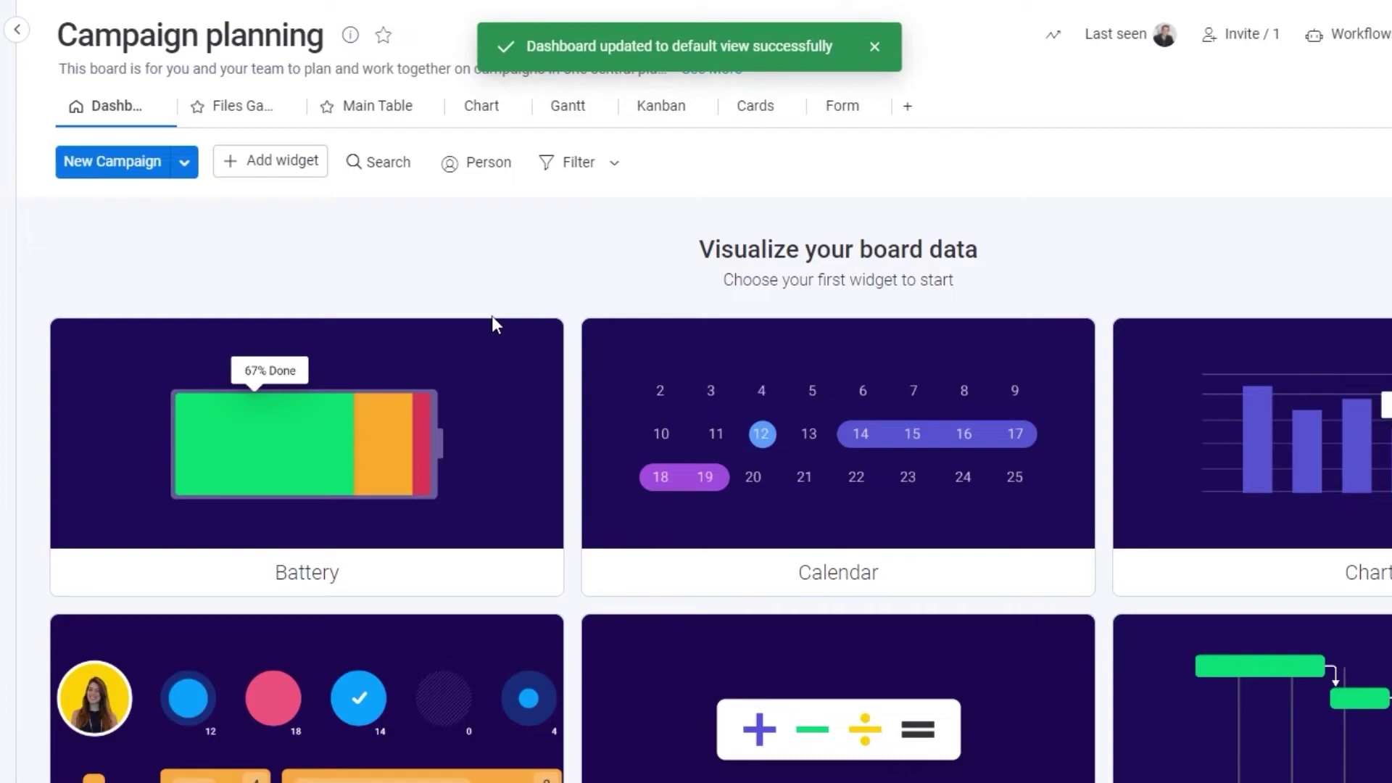
left_click(874, 49)
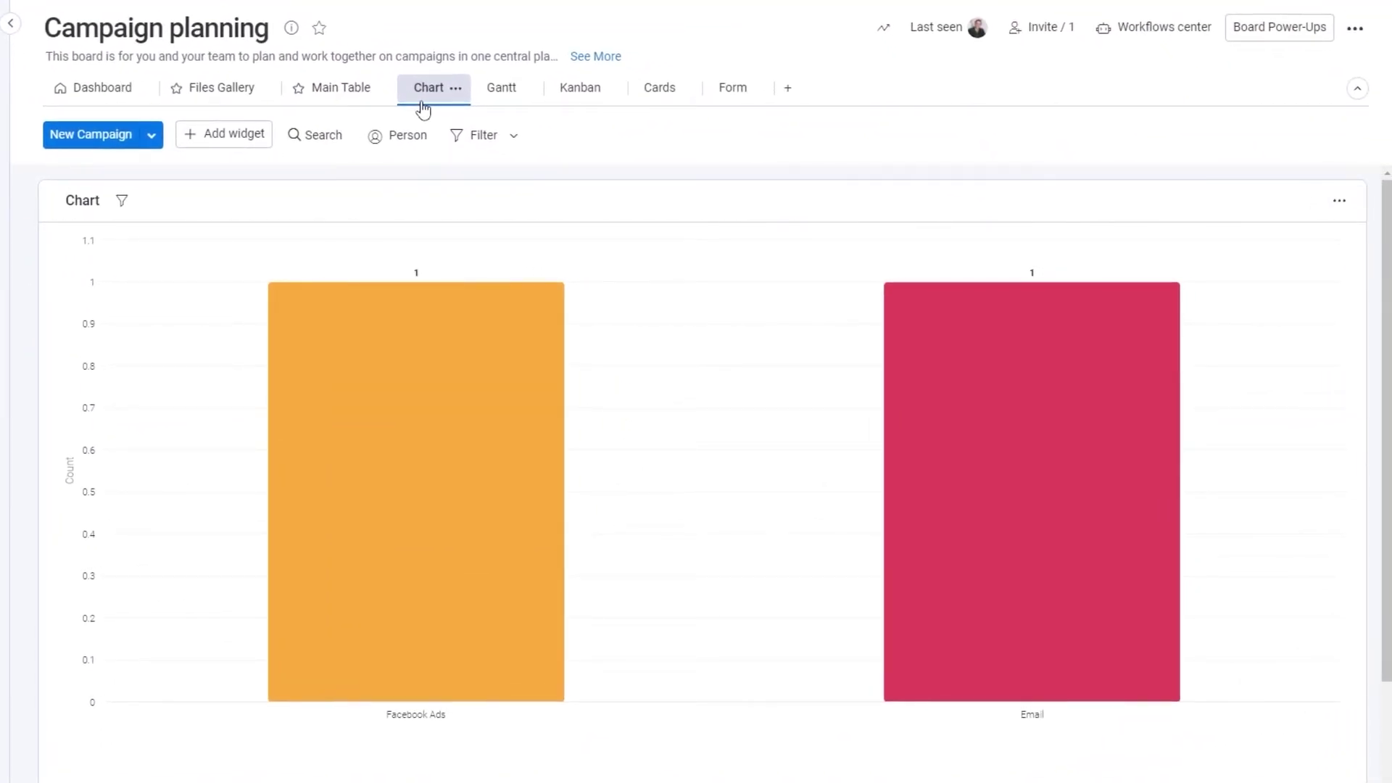
- Show the campaign chart full screen in Split mode with the table below, then close it
left_click(1339, 200)
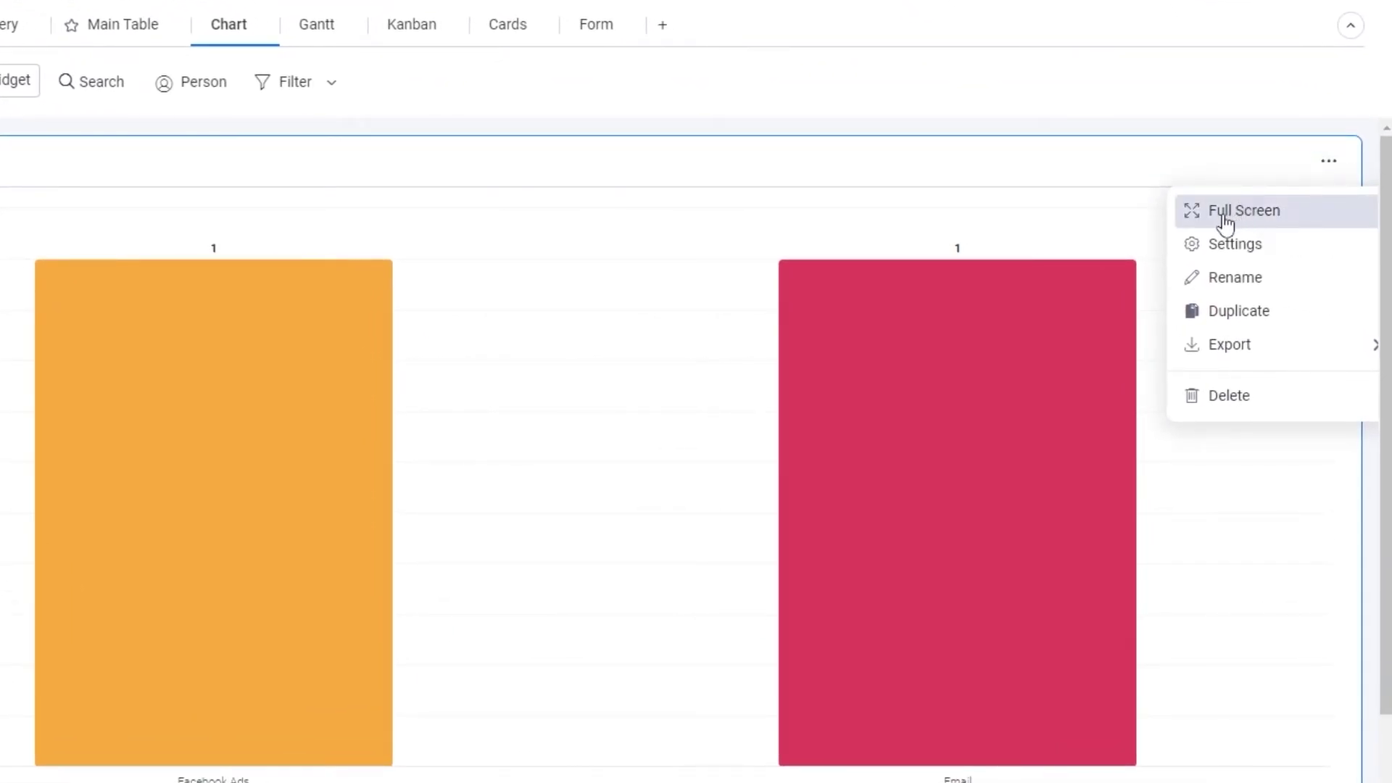
left_click(1226, 225)
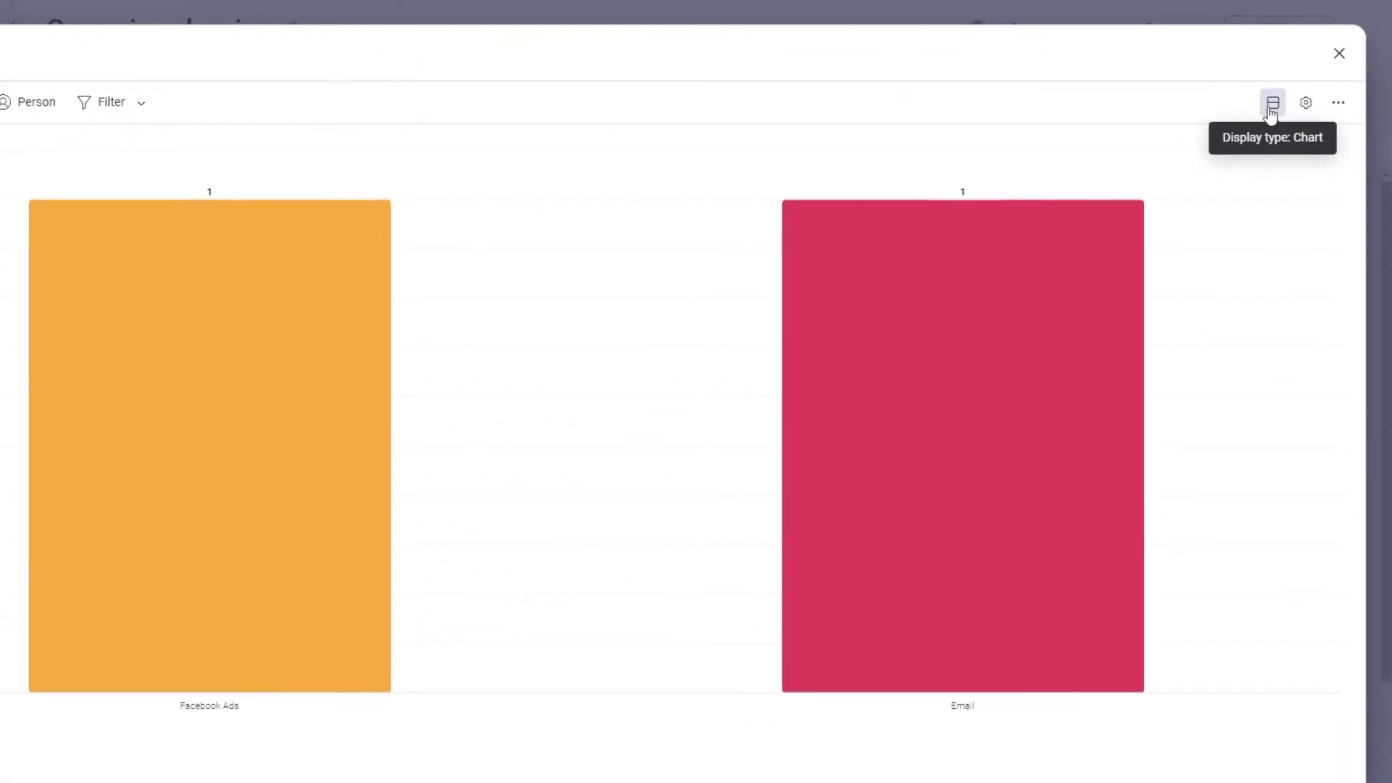
left_click(1271, 108)
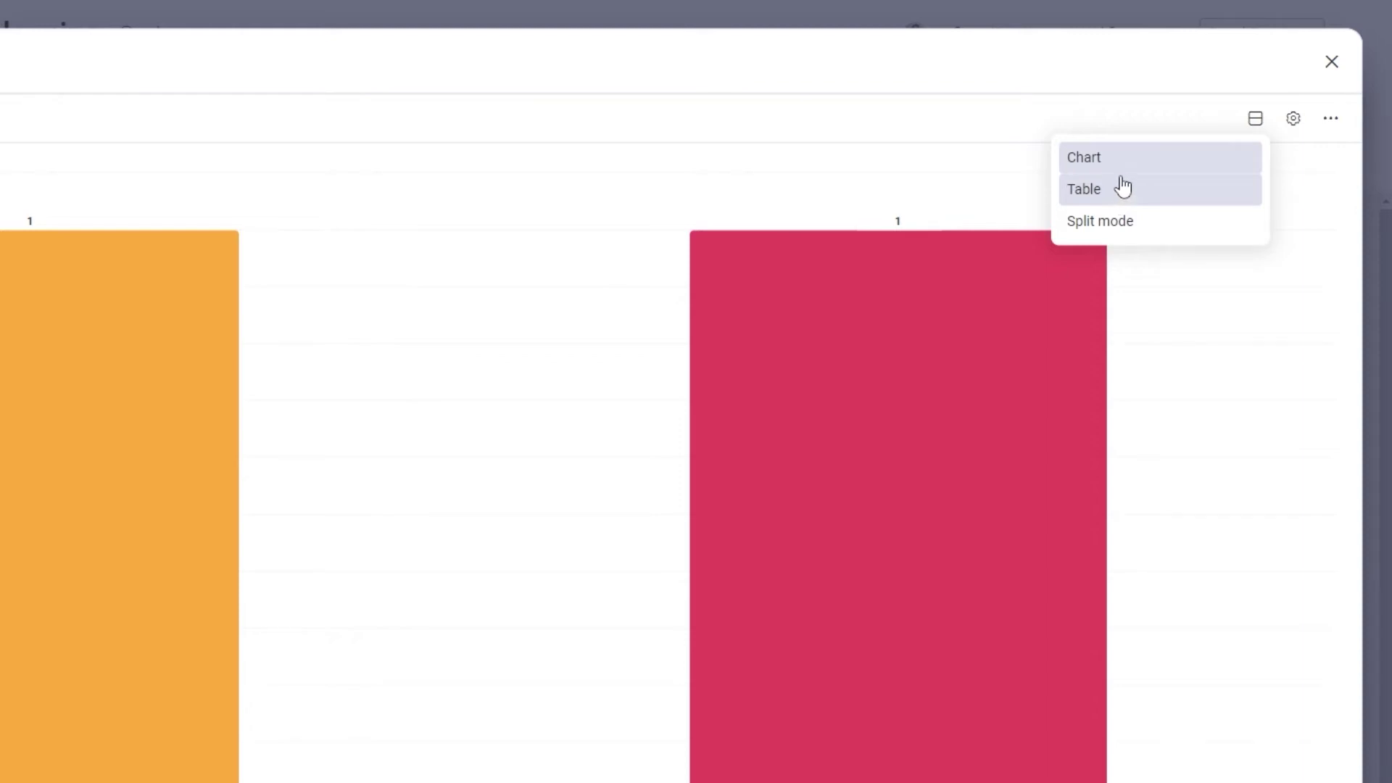
left_click(1095, 231)
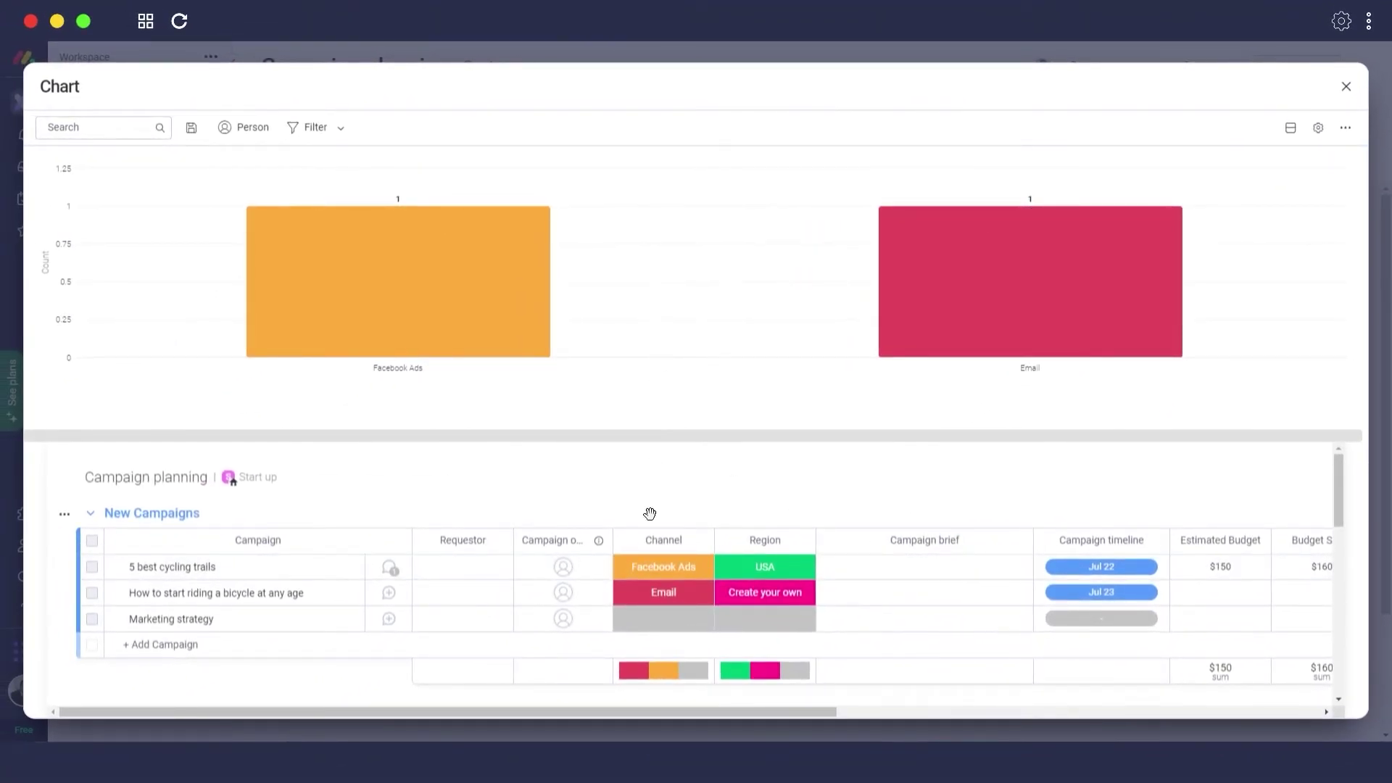
scroll(870, 478, "down", 3)
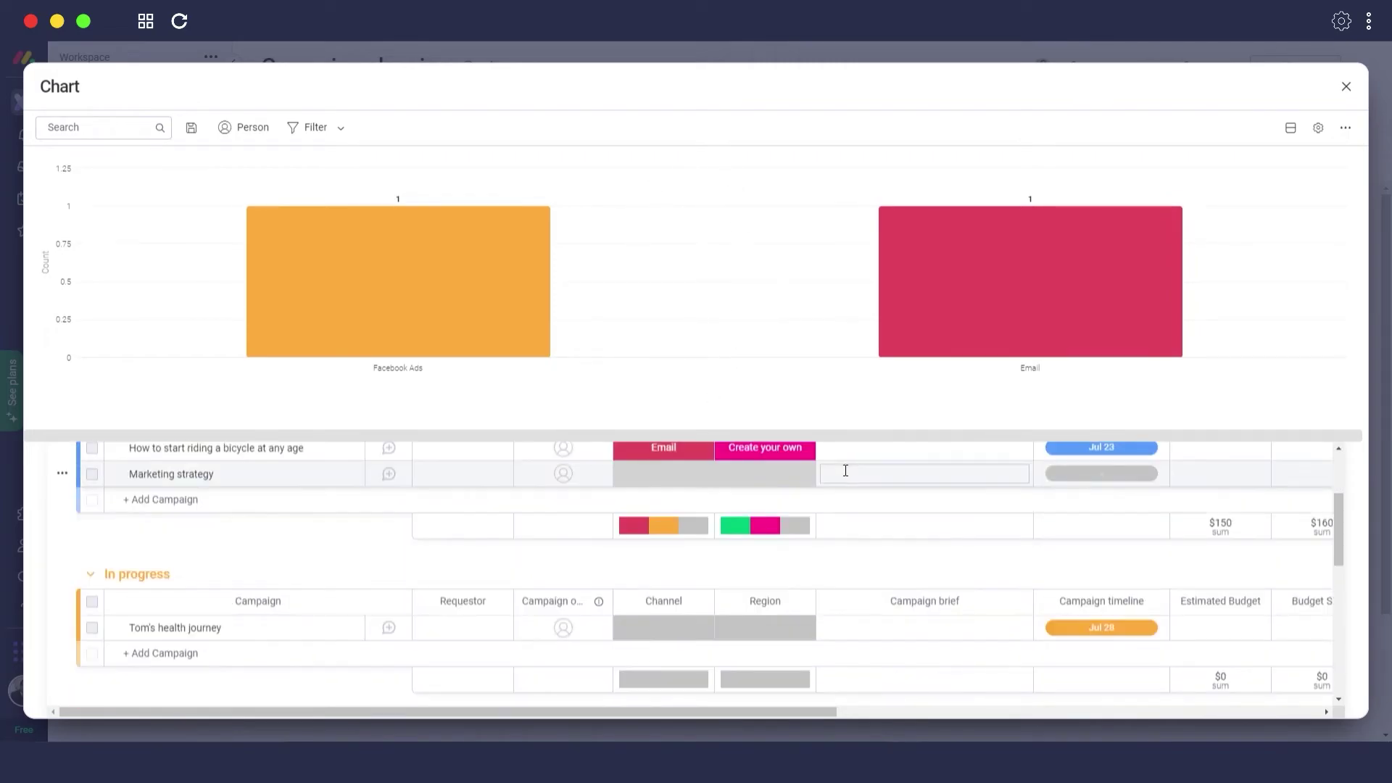
scroll(846, 472, "up", 3)
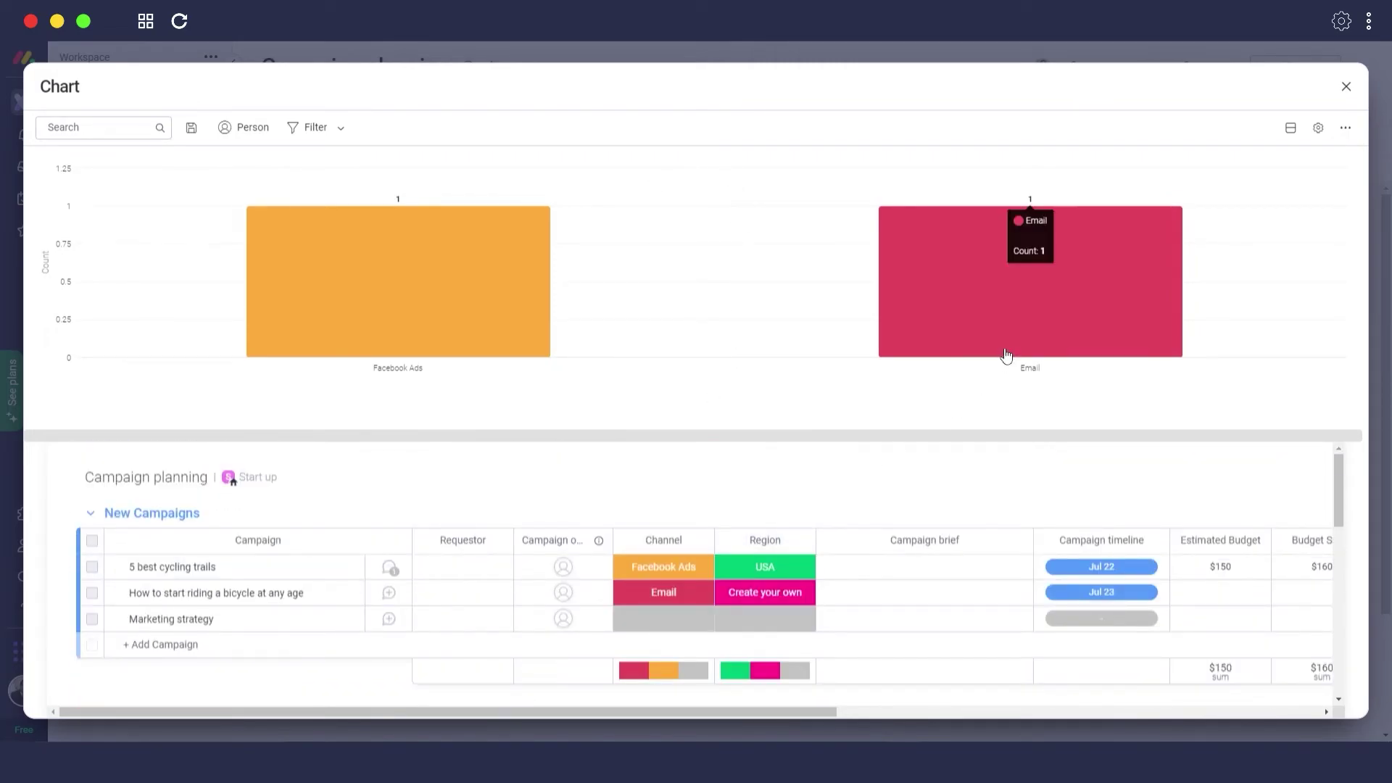
left_click(1346, 87)
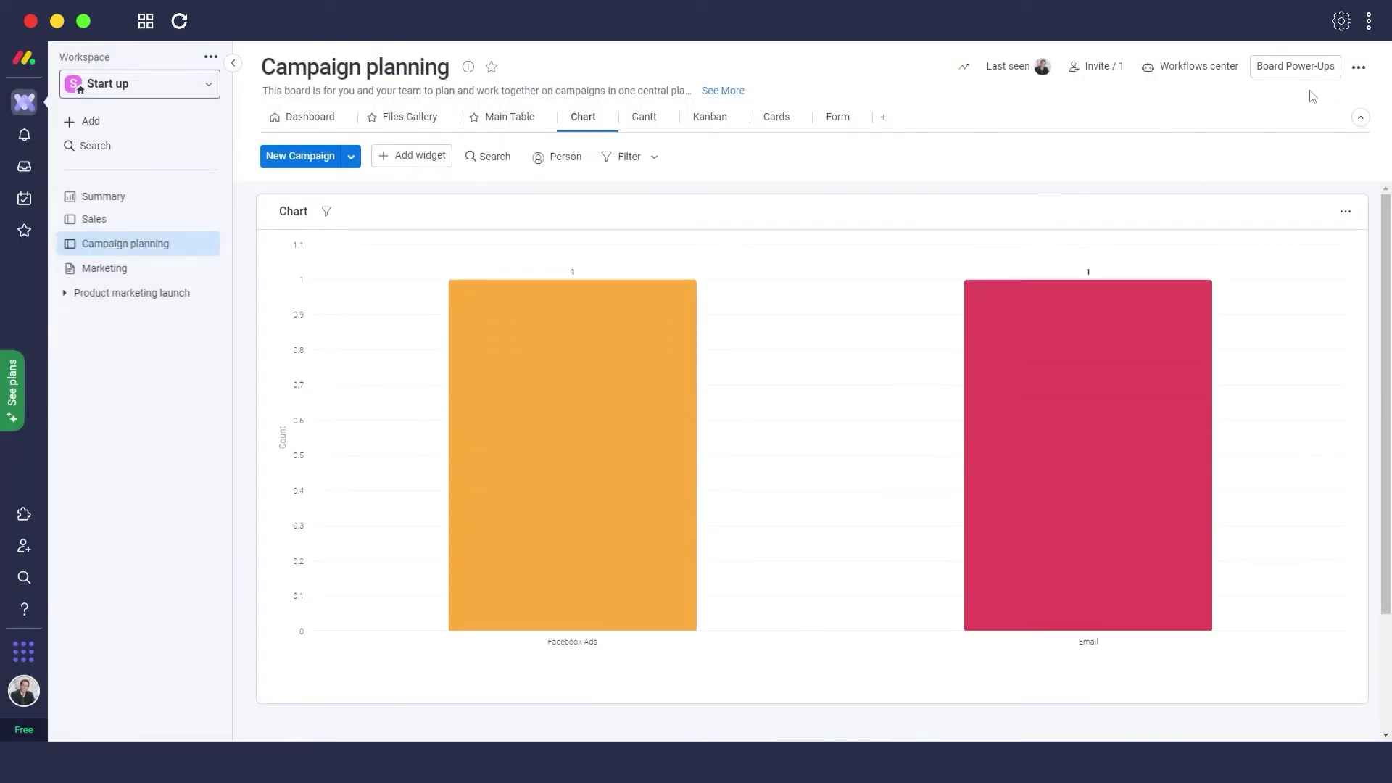
- Switch the Campaign planning board back to its Dashboard tab showing widget choices
left_click(317, 127)
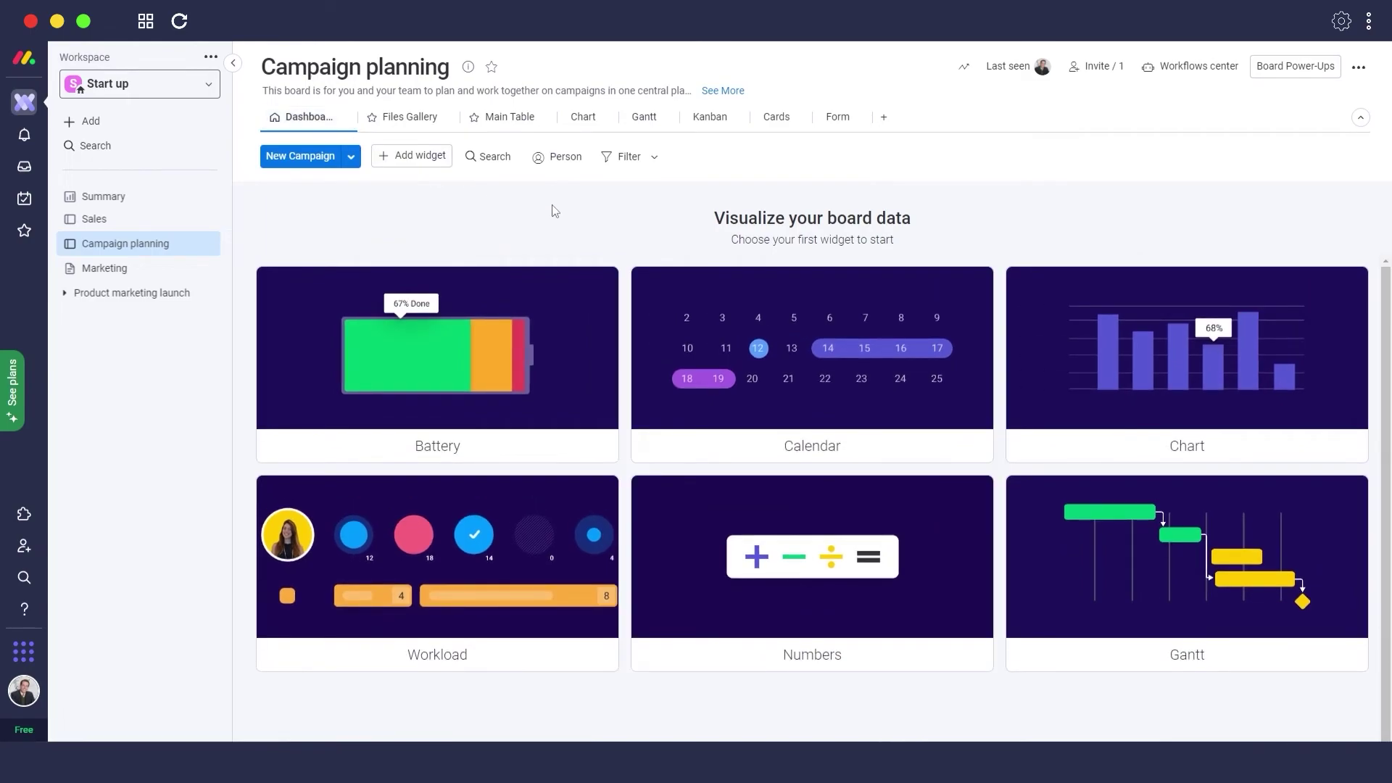